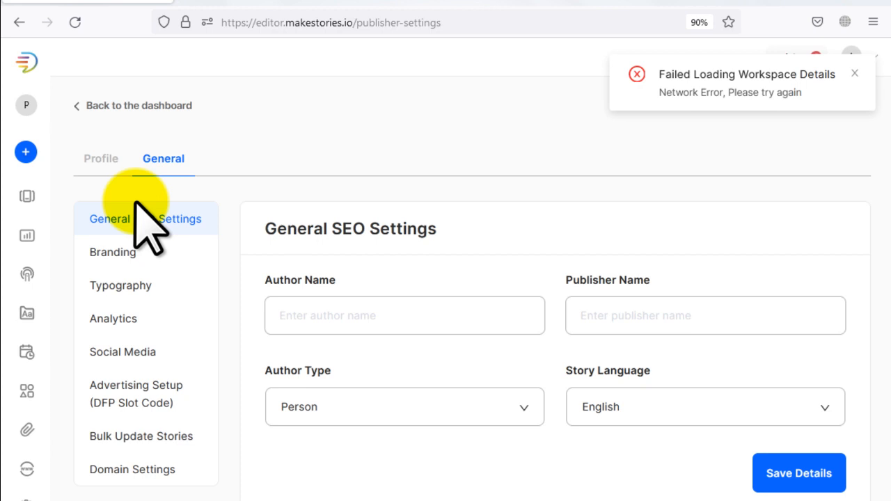
Open the General Settings page of the workspace and dismiss both font error notifications
mouse_move(37, 101)
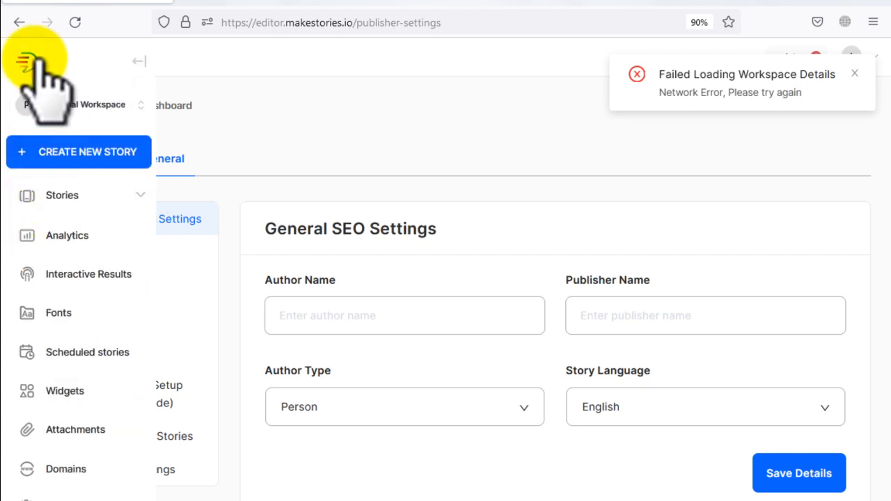
left_click(60, 150)
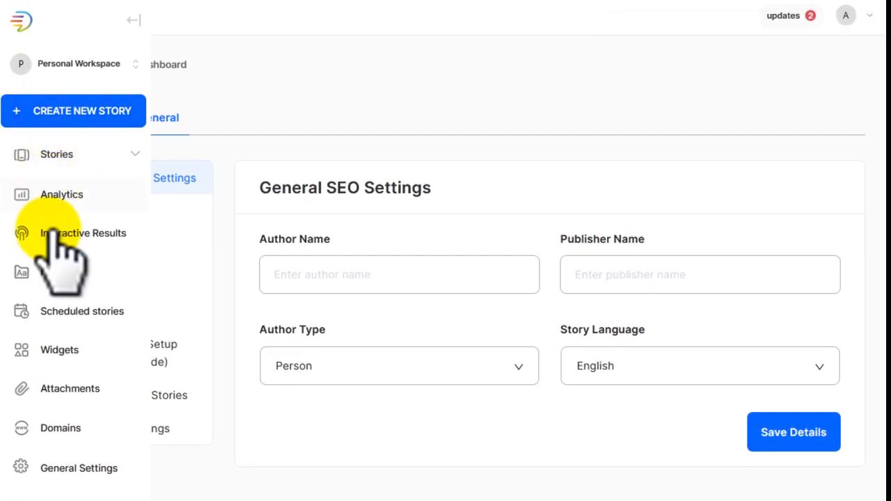
left_click(89, 466)
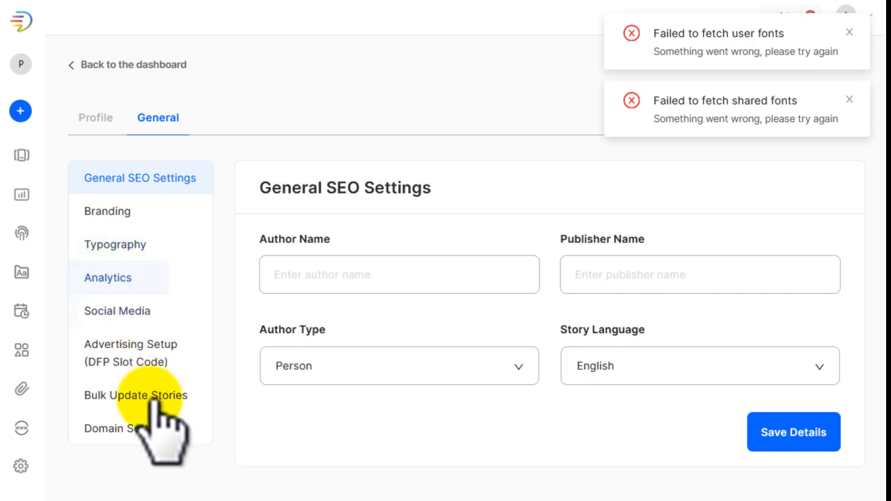
left_click(849, 101)
left_click(848, 32)
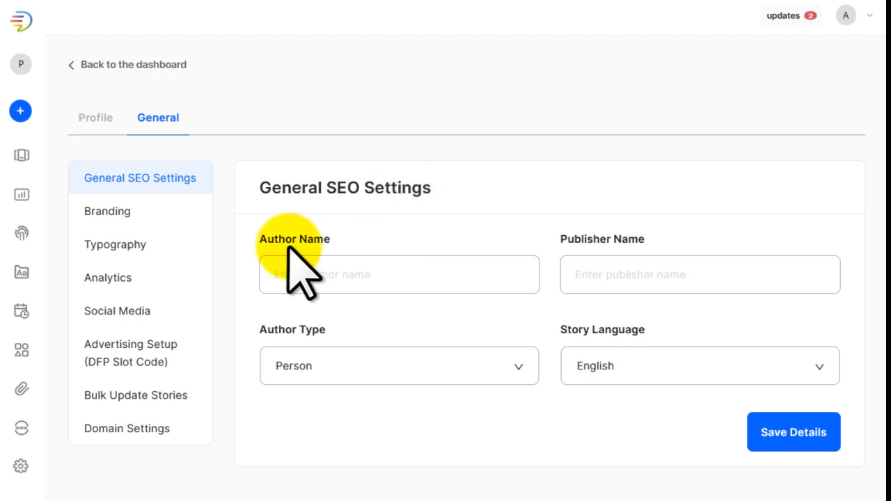
Enter templates4blogger as the author name in the General SEO Settings and copy it
left_click(322, 281)
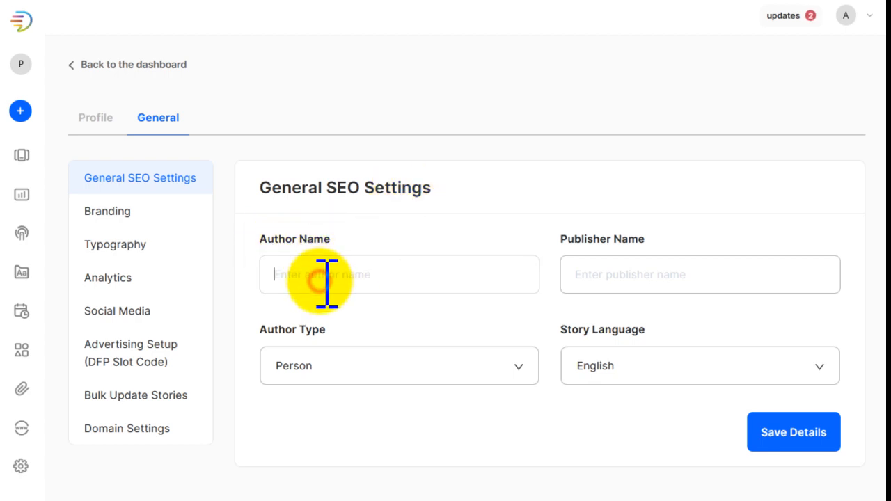
type("d")
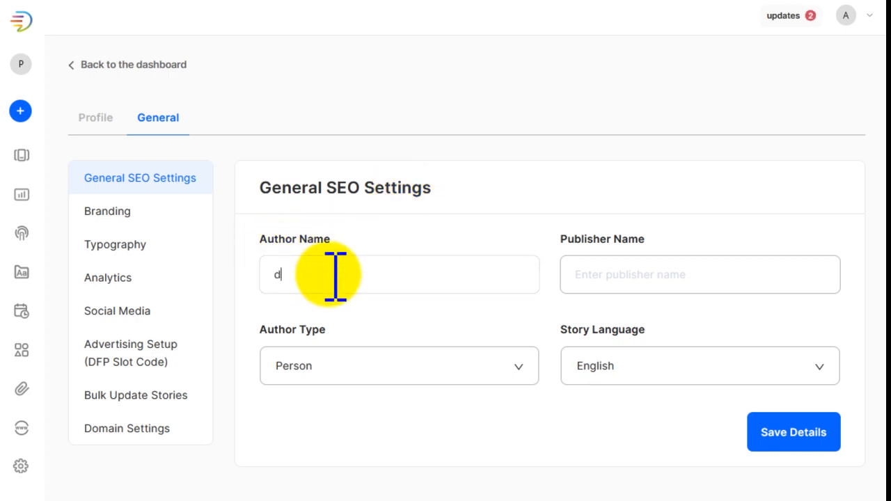
type("P")
key("BackSpace")
type("Temples")
key("ctrl+a")
type("templates4blogger")
key("ctrl+a")
key("ctrl+c")
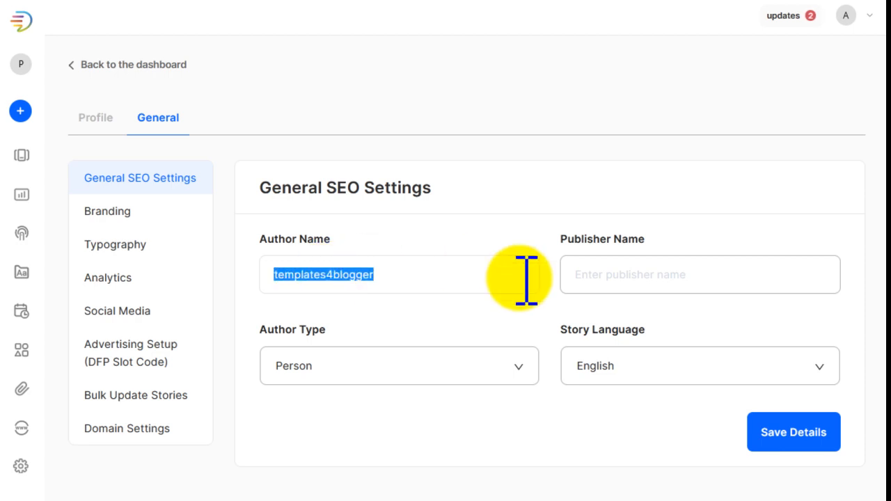
Set the publisher name to templates4blogger and save the SEO details
left_click(658, 278)
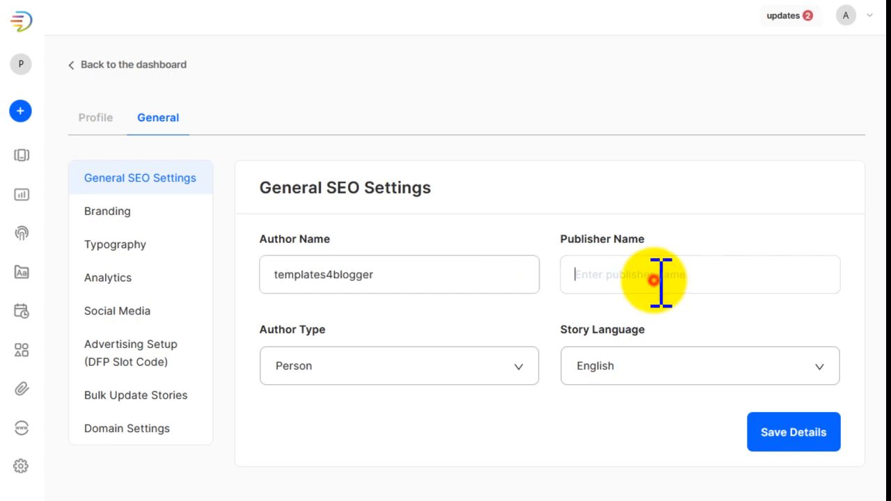
key("ctrl+v")
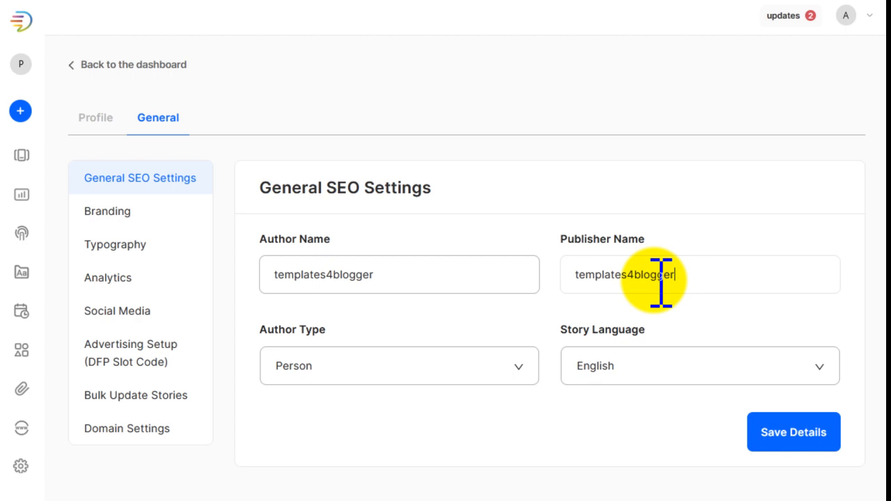
left_click(802, 433)
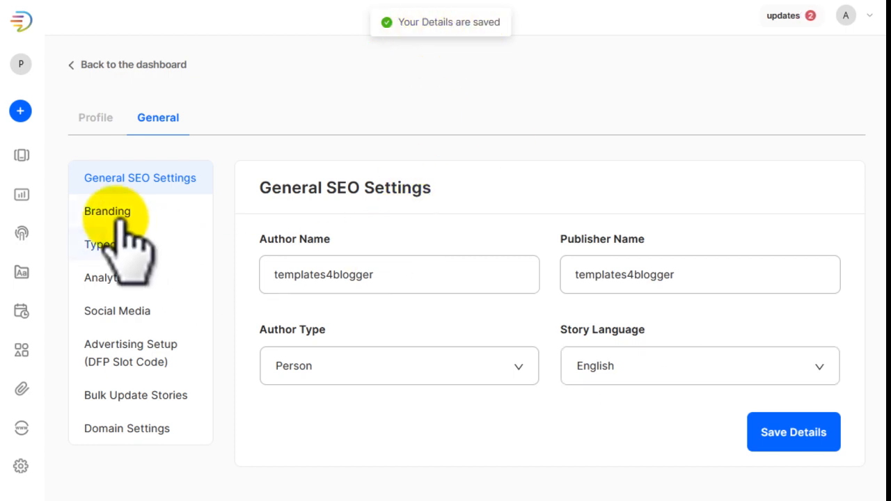
Set the brand name to templates4blogger in the Branding settings
left_click(154, 212)
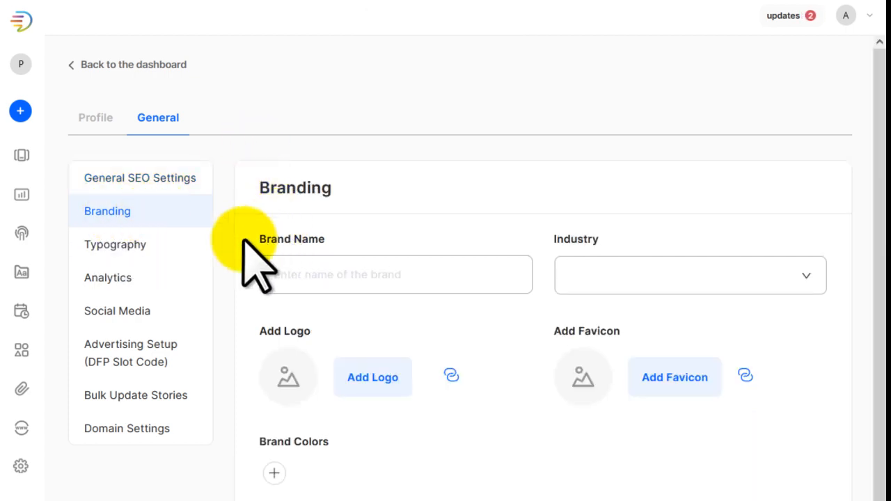
left_click(375, 278)
key("ctrl+v")
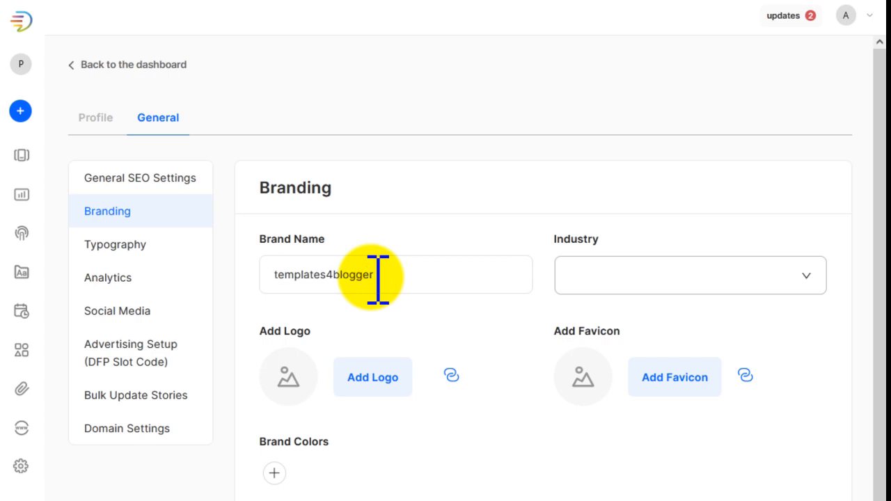
Choose Other as the brand's industry
left_click(644, 280)
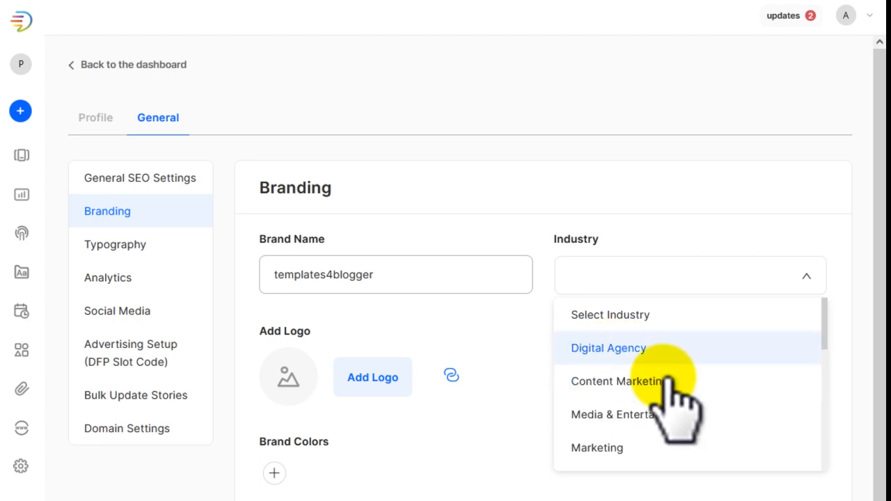
scroll(661, 387, "down", 1)
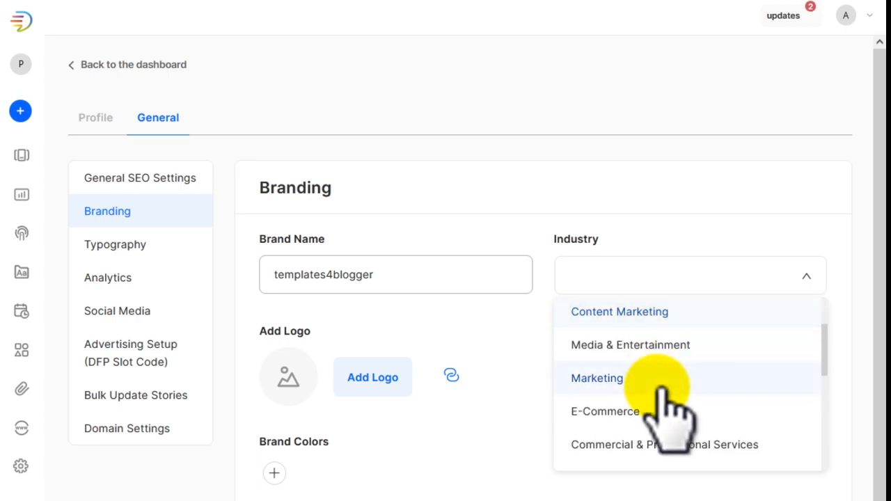
scroll(658, 389, "down", 2)
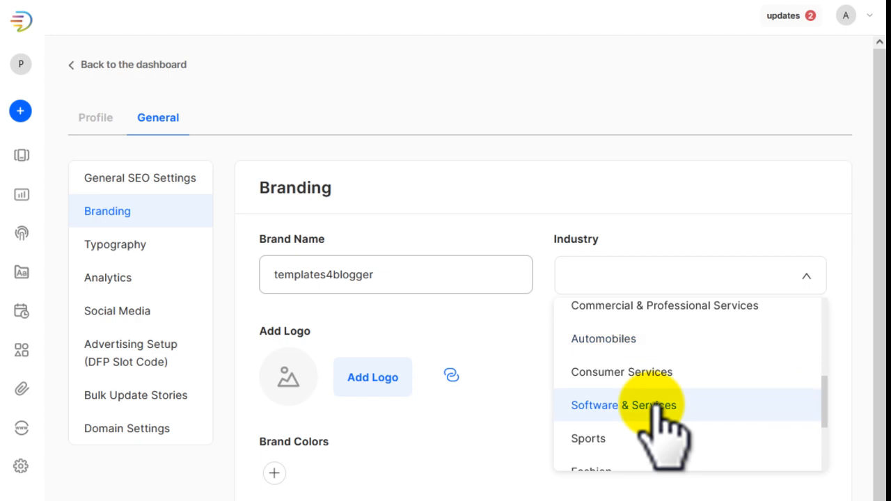
scroll(659, 407, "down", 2)
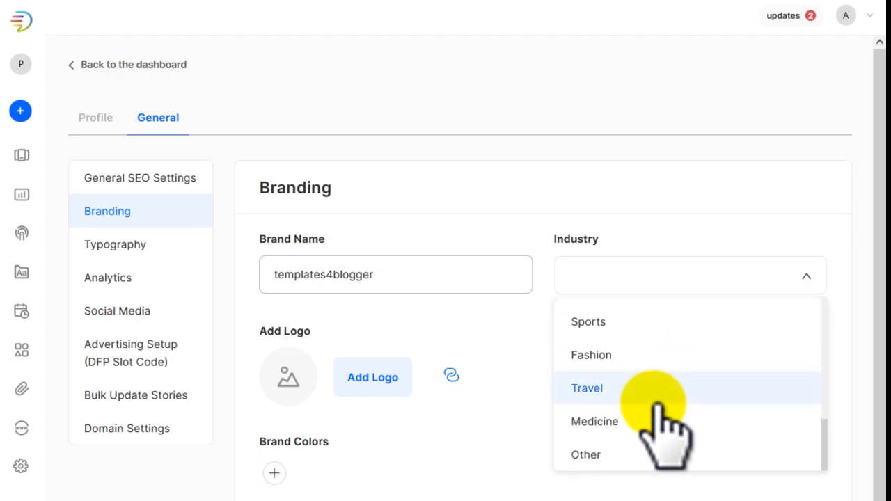
scroll(658, 409, "up", 2)
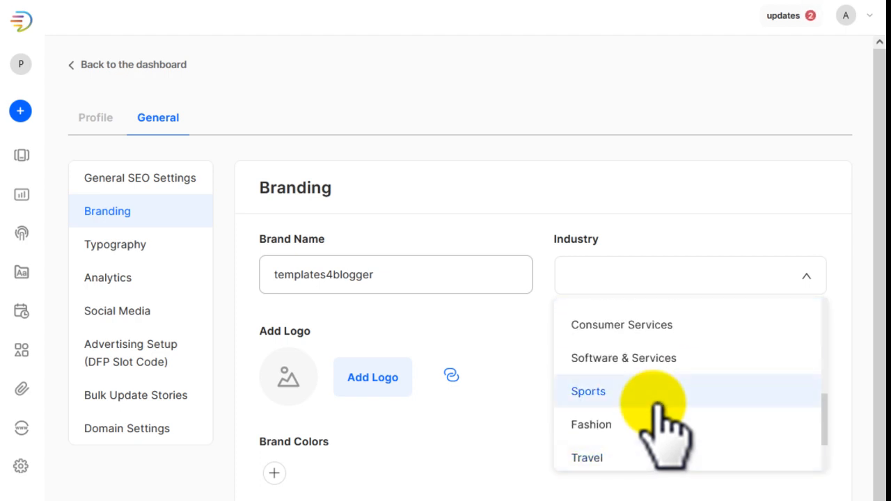
scroll(658, 409, "up", 2)
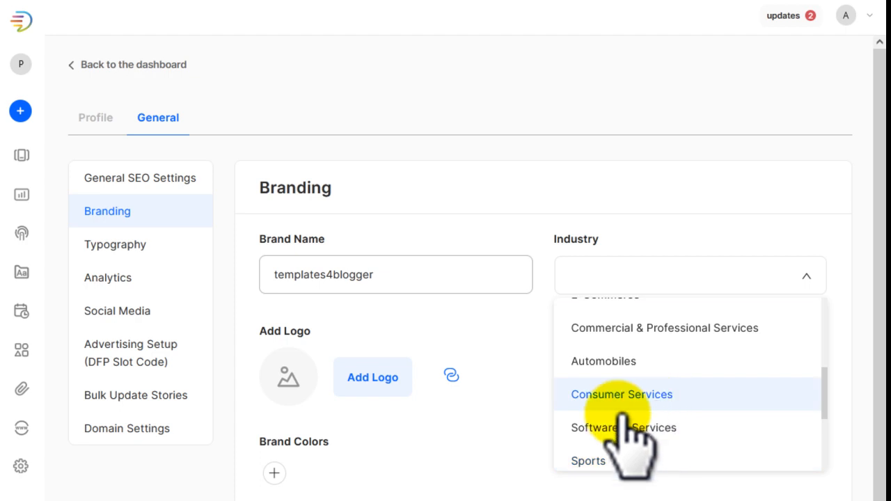
scroll(644, 409, "down", 4)
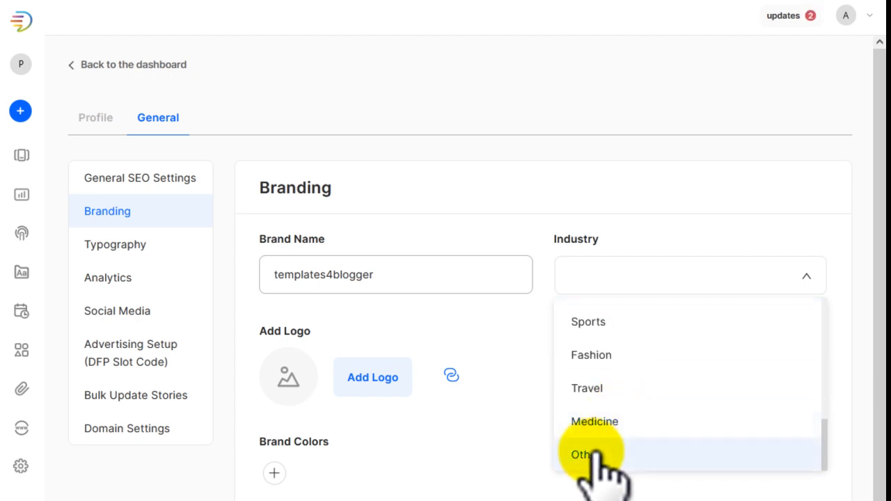
left_click(592, 455)
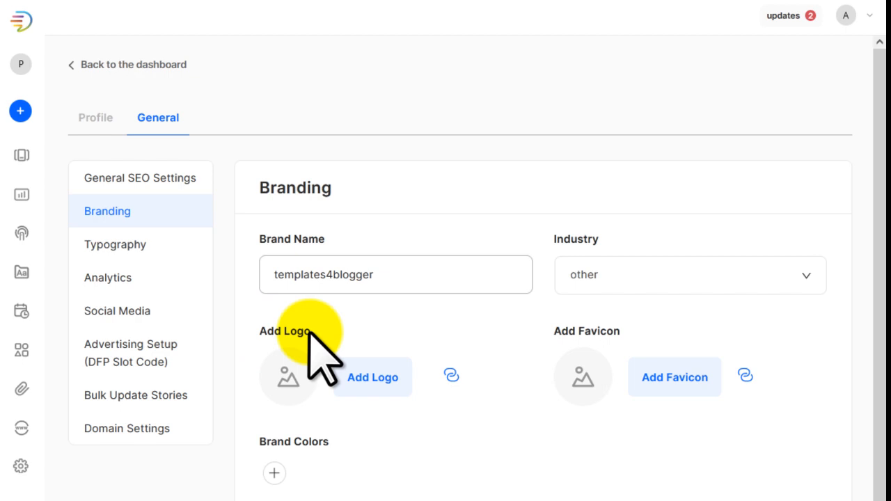
Upload the Pk24Jobs logo image to the media library and add it as the brand logo
left_click(374, 379)
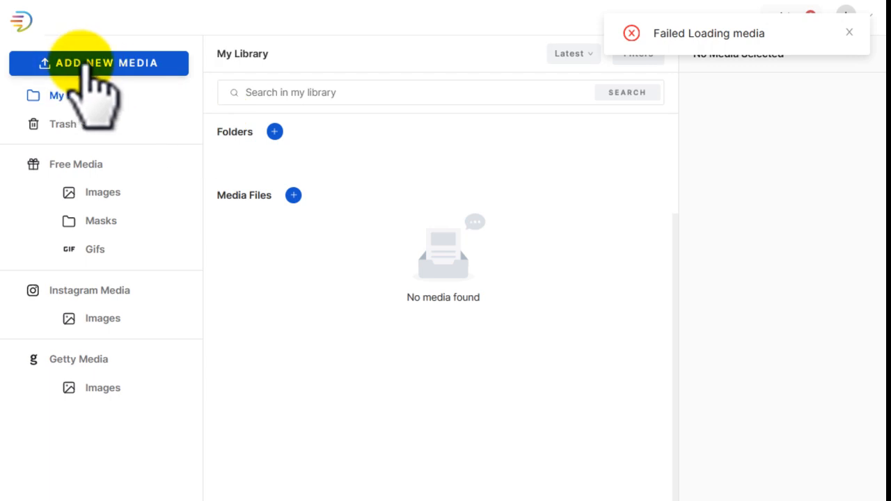
left_click(153, 67)
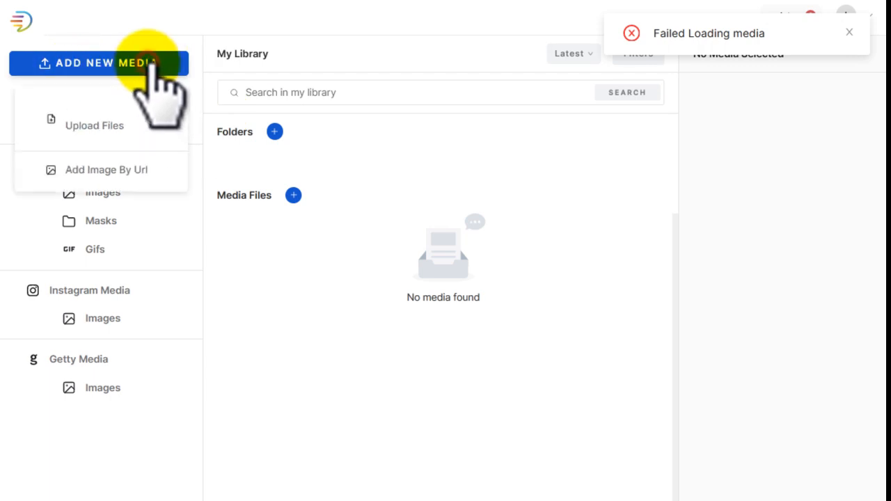
left_click(111, 125)
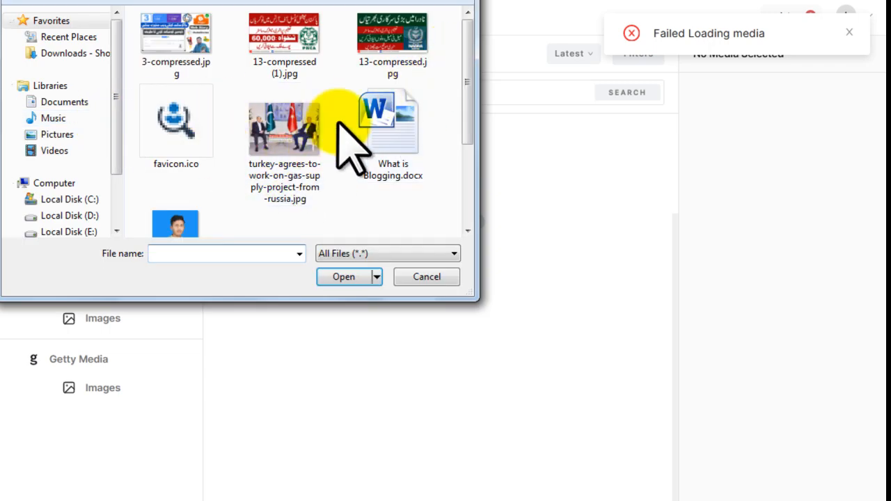
left_click(82, 0)
left_click(104, 2)
left_click_drag(461, 40, 455, 205)
left_click(221, 174)
left_click(343, 276)
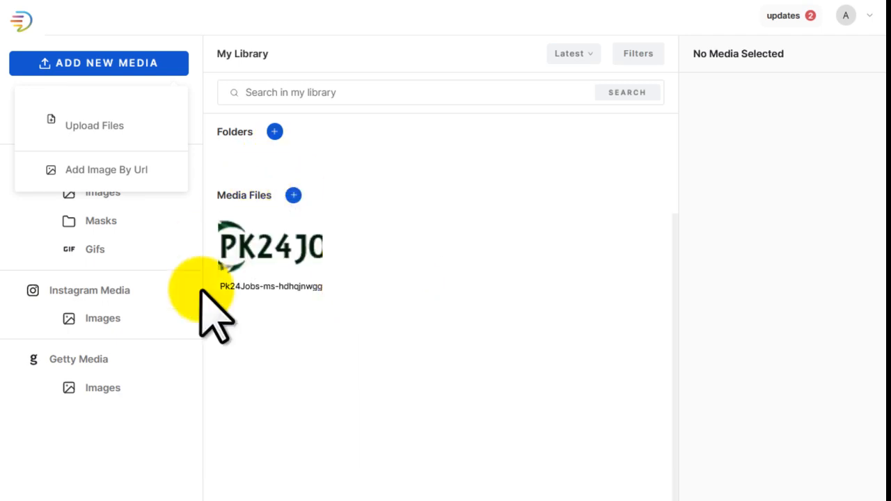
left_click(273, 248)
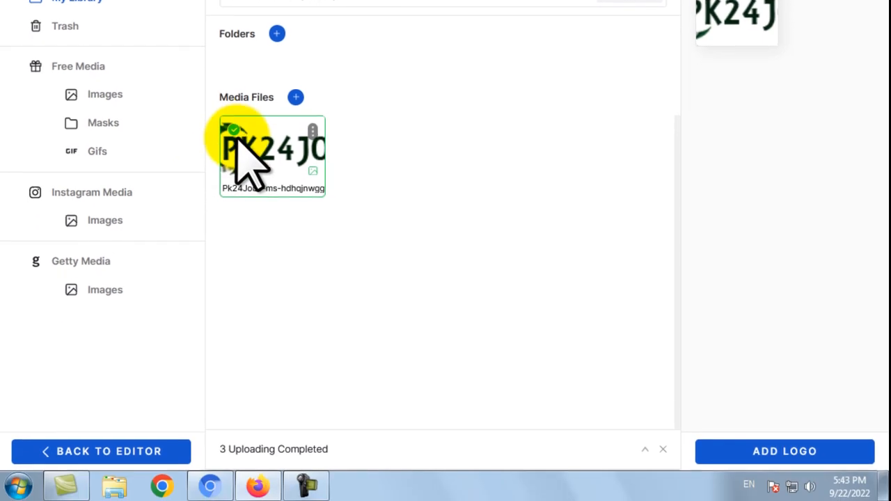
left_click(794, 454)
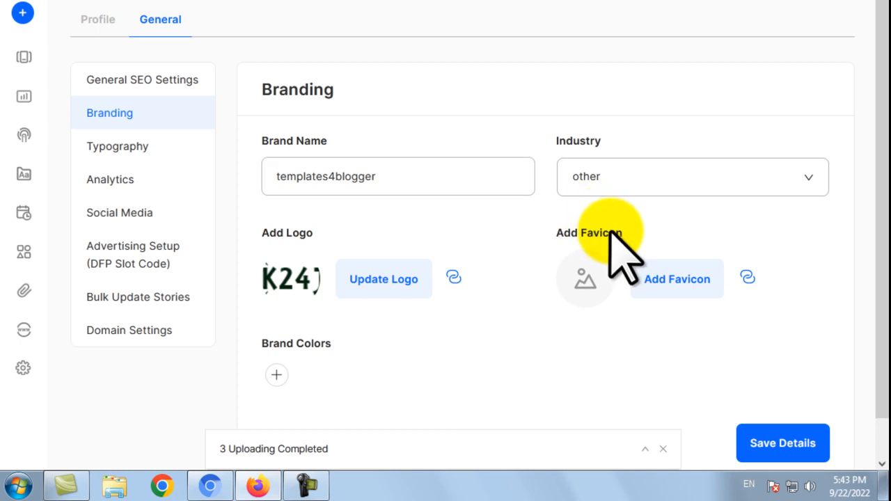
Switch to the Chromium browser and open the pk24jobs.com home page in a new tab
left_click(699, 295)
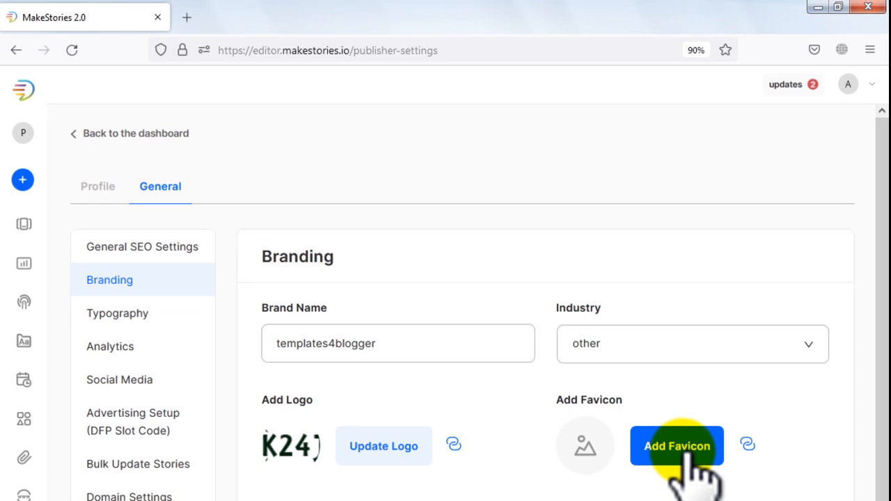
mouse_move(210, 500)
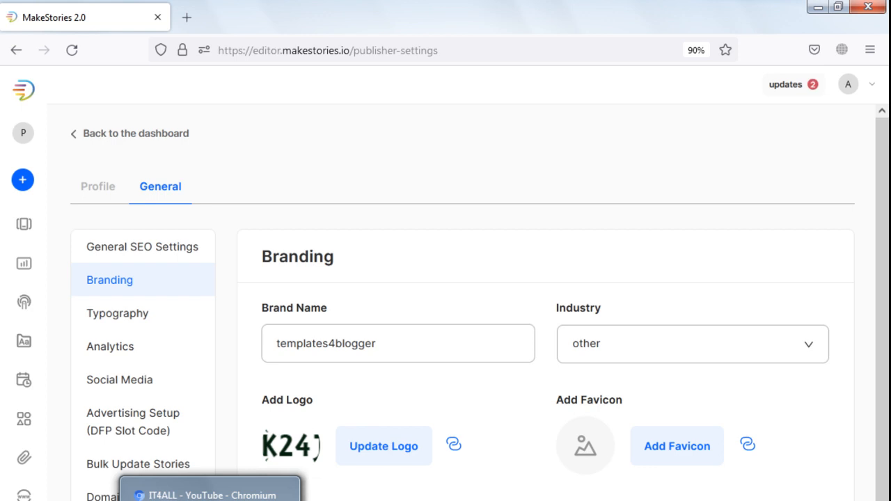
left_click(210, 495)
left_click(203, 12)
type("pk")
key("Return")
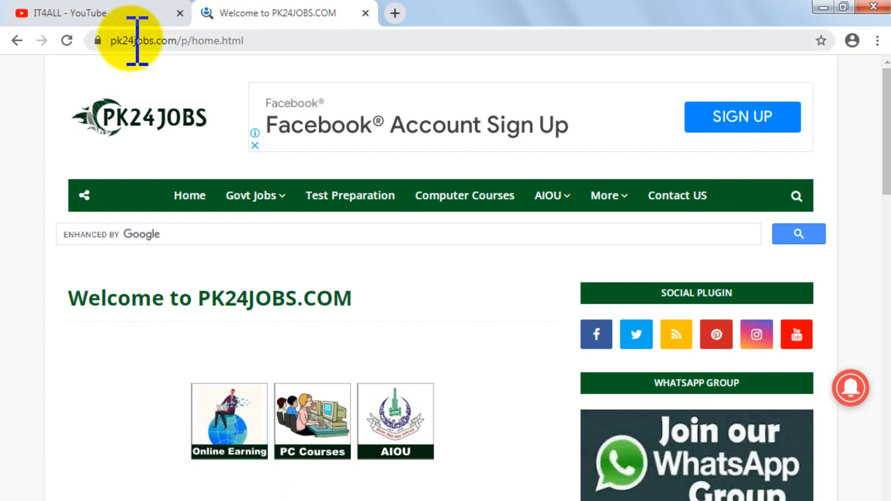
Open google.com in another tab and search for "favicon download from website"
left_click(394, 13)
type("google.com")
key("Return")
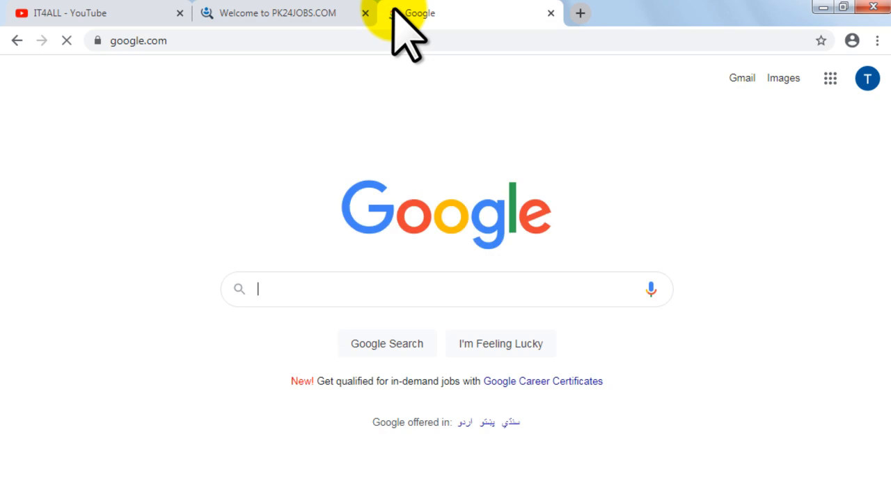
left_click(275, 13)
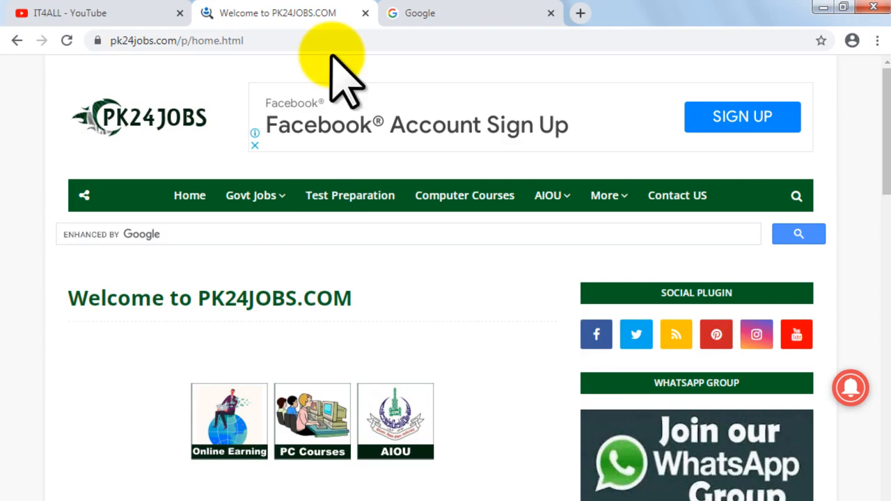
left_click(454, 9)
type("f")
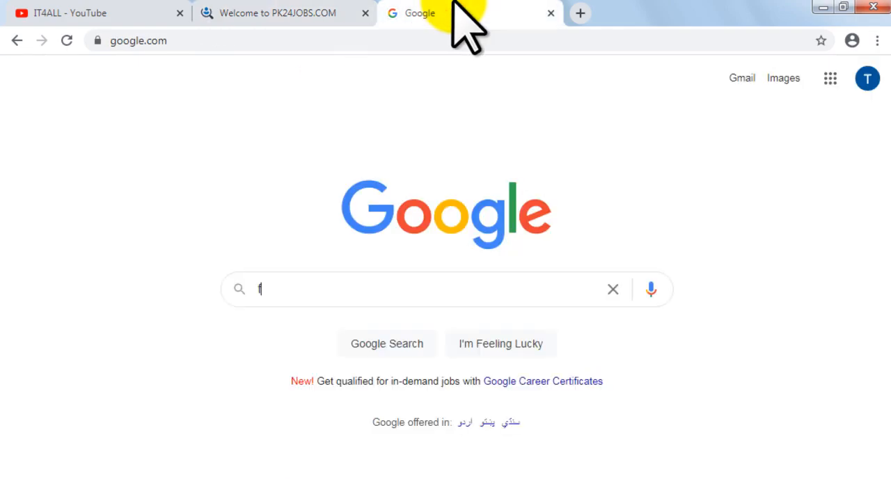
type("avicon do")
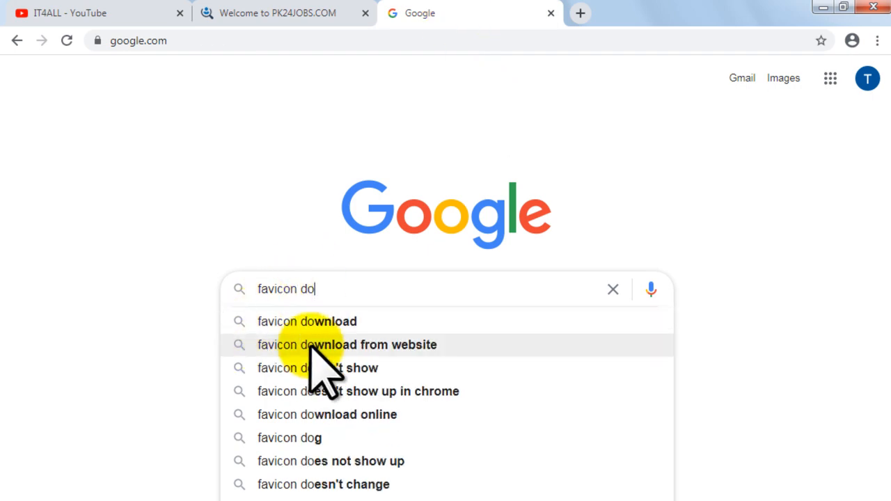
left_click(425, 347)
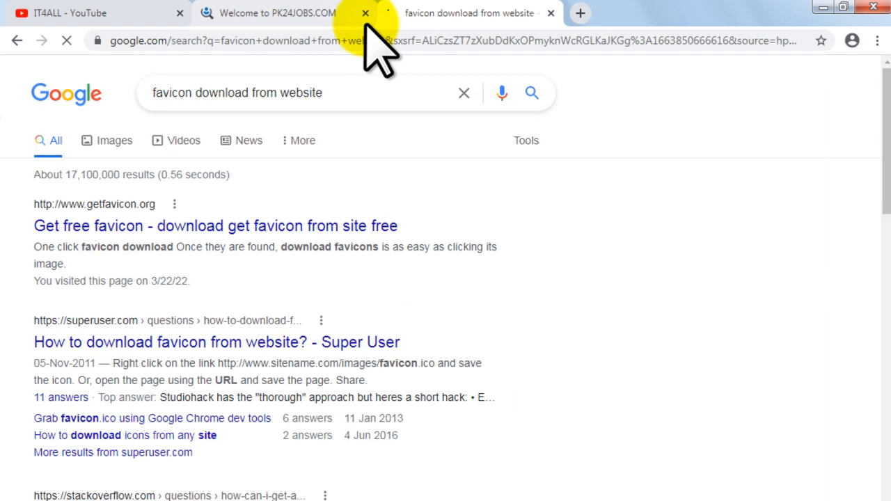
Open the getfavicon.org search result in a new tab and switch to it
right_click(370, 232)
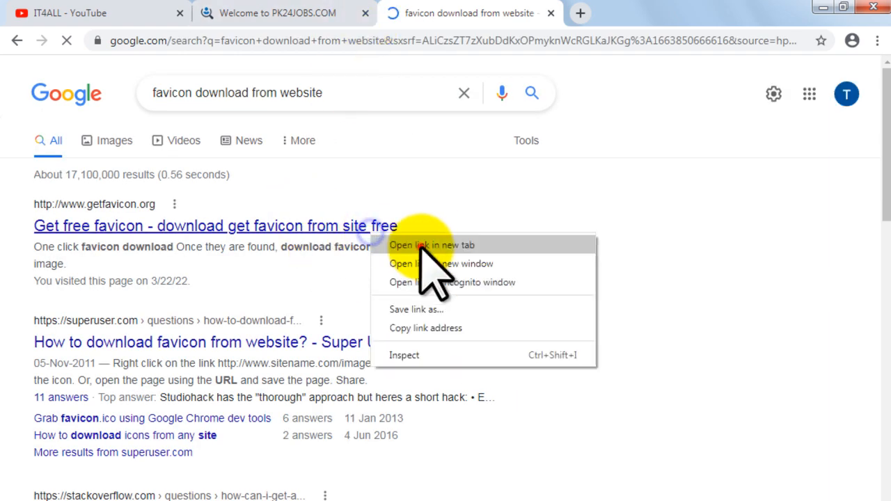
left_click(422, 245)
left_click(630, 12)
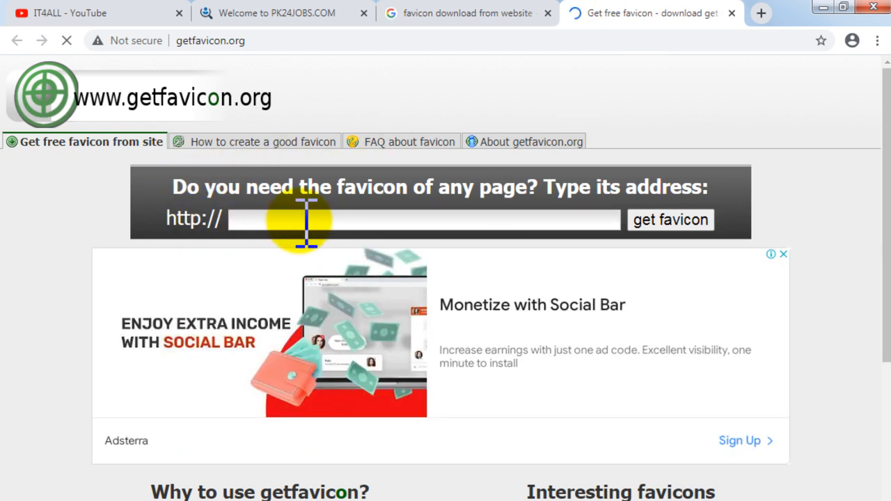
Copy the pk24jobs.com home page address and paste it into the getfavicon.org address field
left_click(293, 12)
left_click(284, 38)
key("ctrl+c")
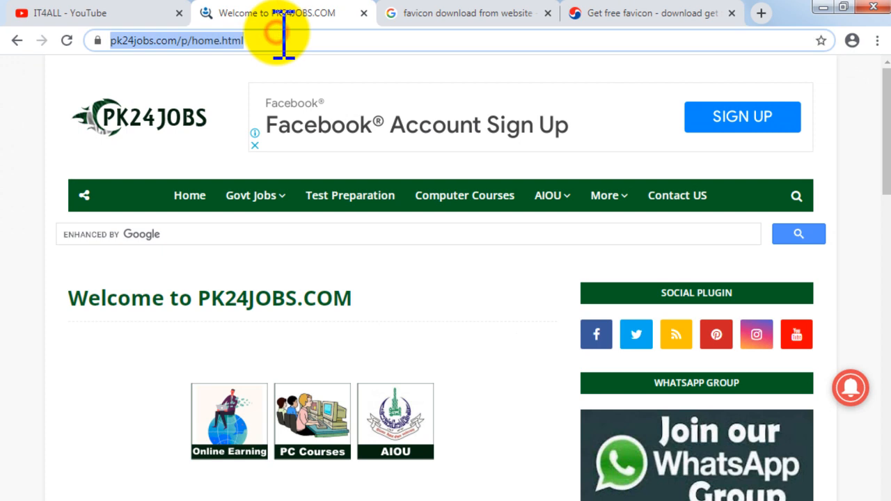
left_click(648, 15)
left_click(267, 219)
key("ctrl+v")
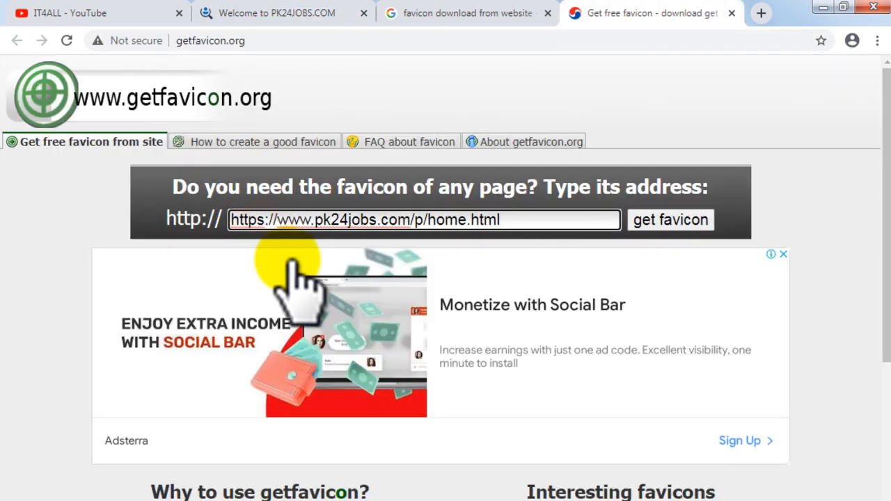
key("Home")
key("shift+Right")
key("shift+Right")
key("shift+Right")
key("shift+Right")
key("shift+Right")
key("shift+Right")
key("shift+Right")
key("shift+Right")
key("BackSpace")
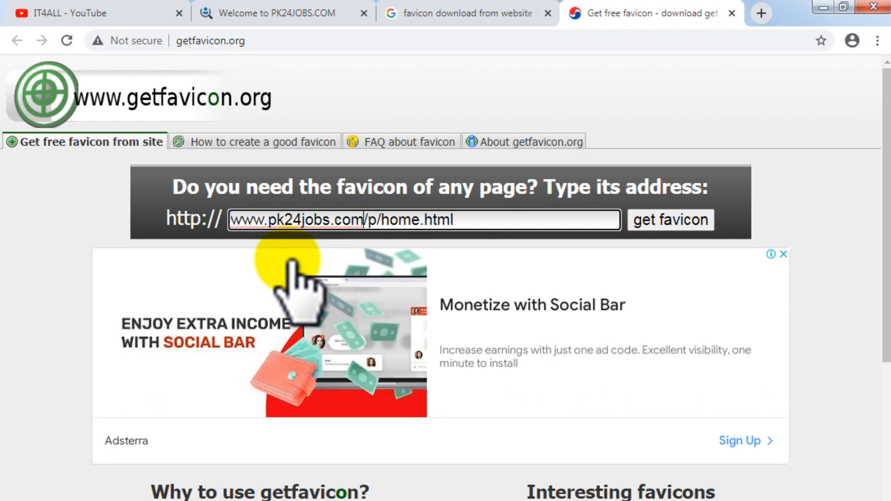
key("shift+Right")
key("shift+Right")
key("shift+Right")
key("shift+Right")
key("shift+Right")
key("shift+Right")
key("shift+Right")
key("shift+Right")
key("shift+Right")
key("shift+Right")
key("shift+Right")
key("shift+Right")
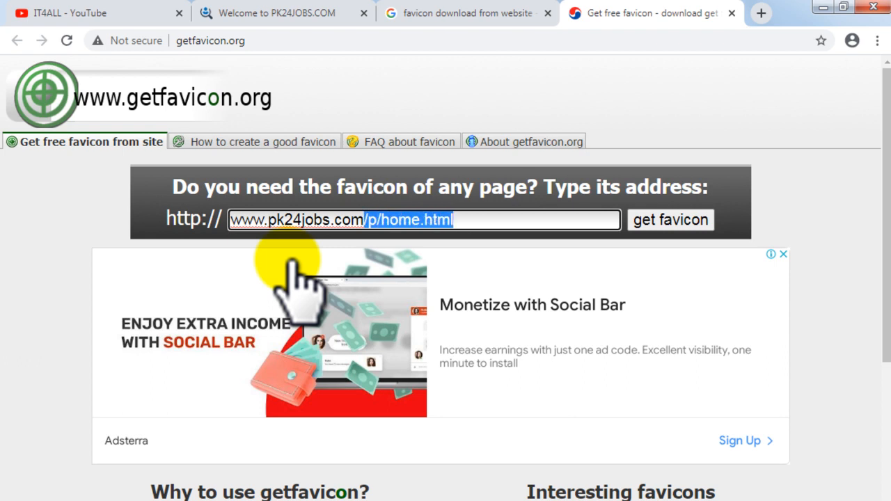
key("BackSpace")
left_click(672, 221)
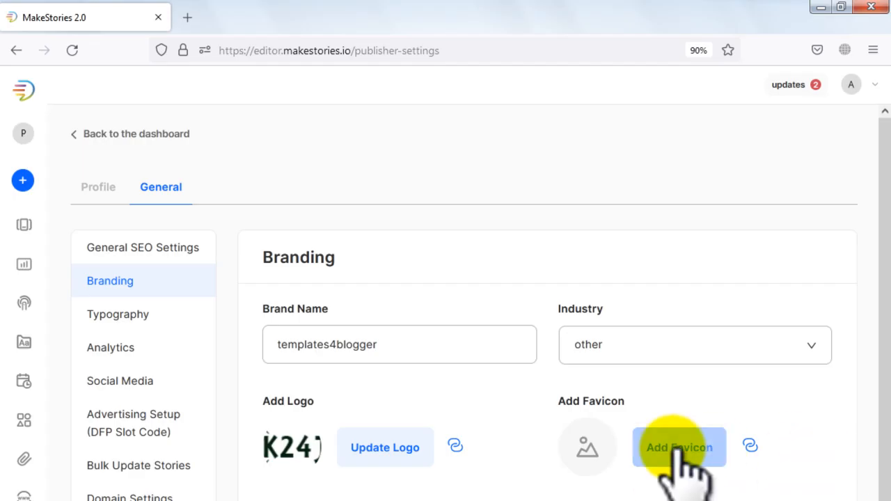
In MakeStories, start adding the brand favicon by uploading favicon.ico from the IT4ALL Downloads folder to the media library
left_click(674, 449)
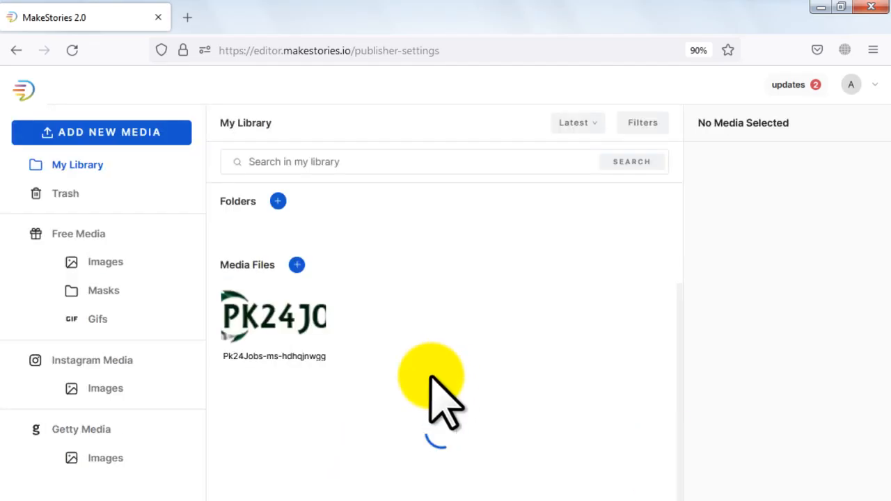
left_click(124, 136)
left_click(110, 204)
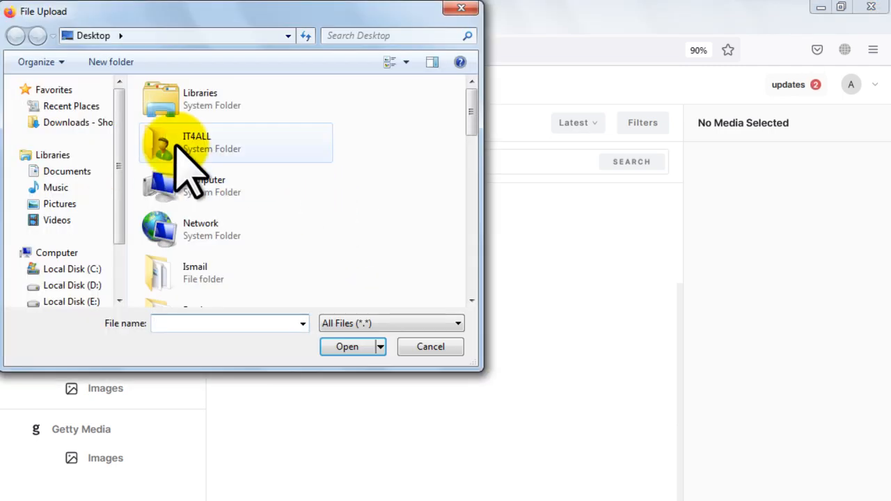
double_click(206, 139)
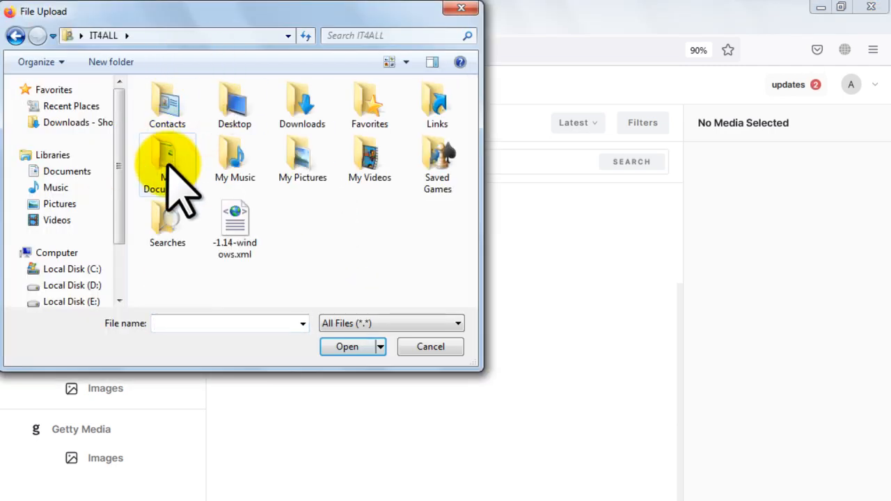
double_click(314, 110)
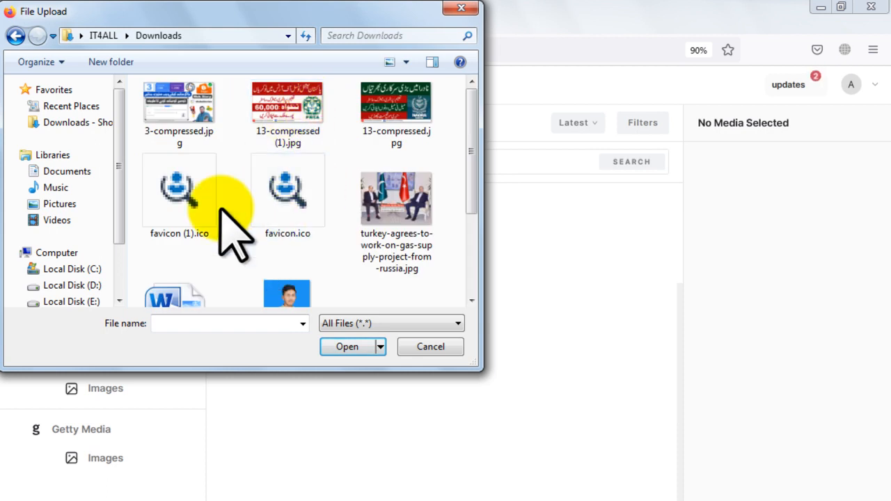
double_click(281, 198)
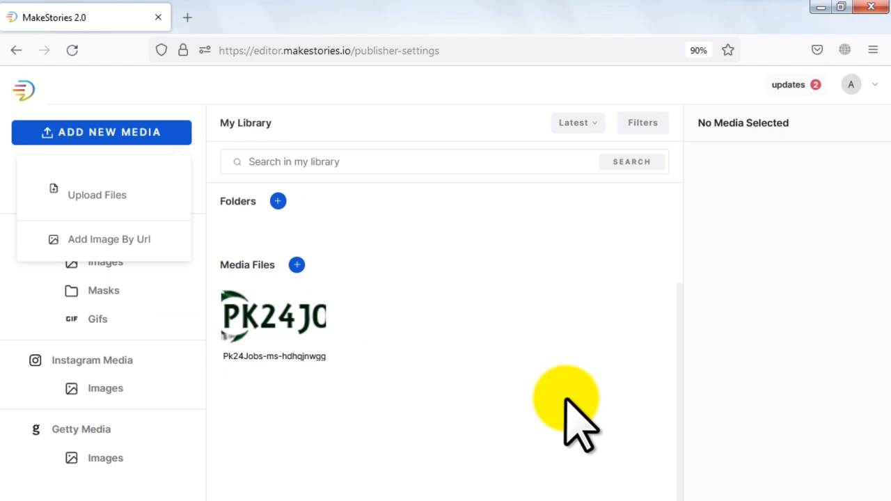
Leave the media library and save the branding details
left_click(794, 294)
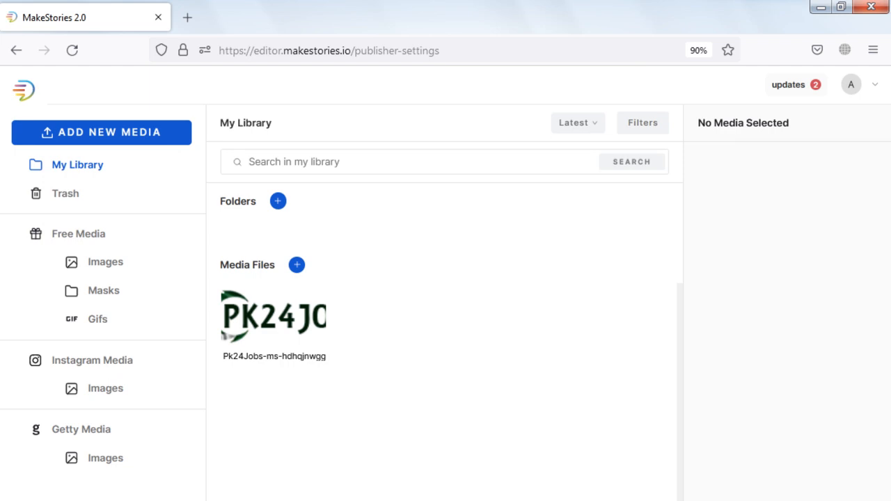
left_click(229, 335)
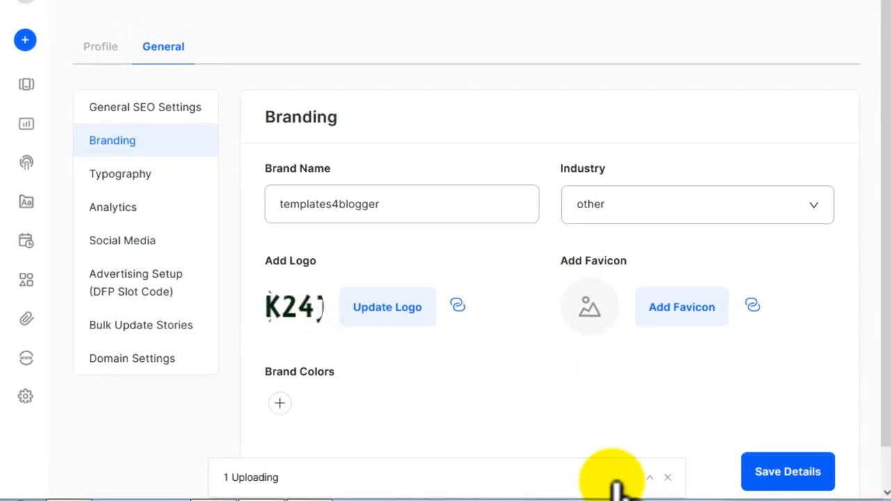
left_click(785, 471)
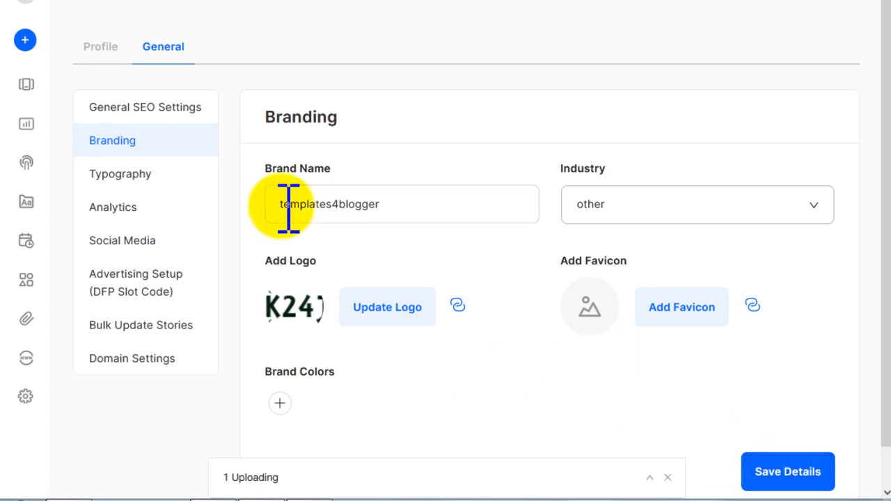
Review the publisher's typography settings and set the Heading 1 font size to 16
left_click(119, 175)
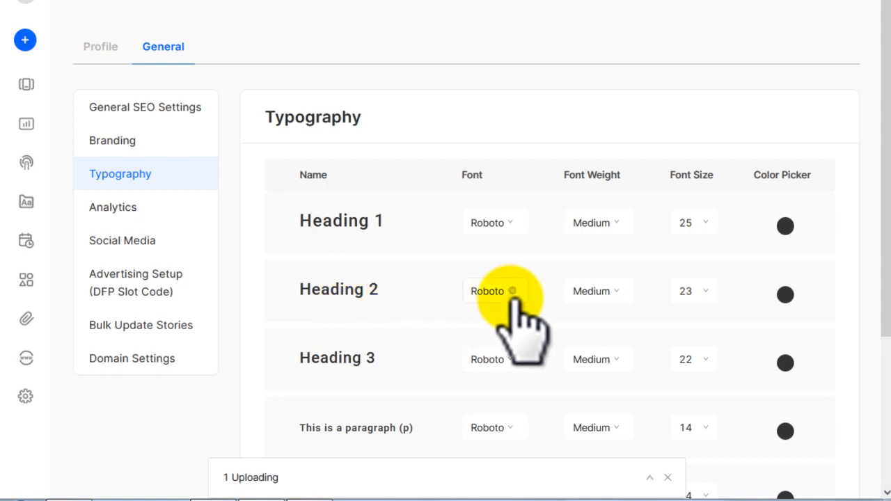
scroll(820, 296, "down", 3)
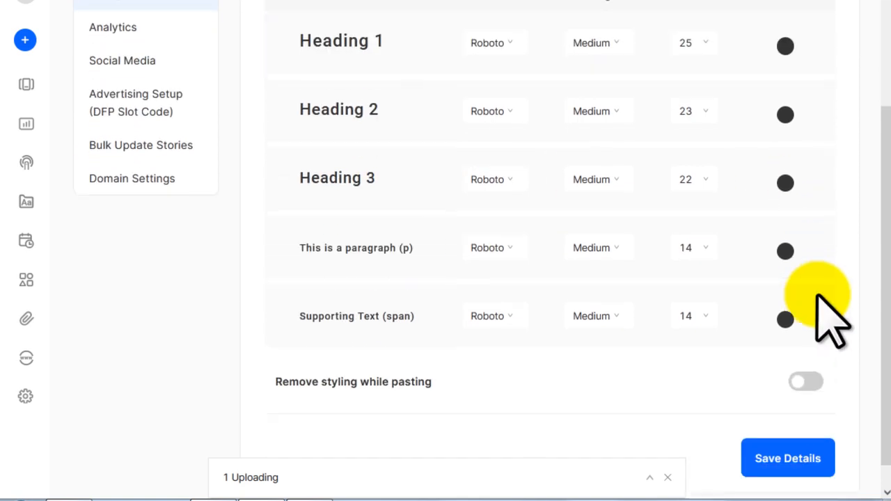
scroll(819, 296, "up", 3)
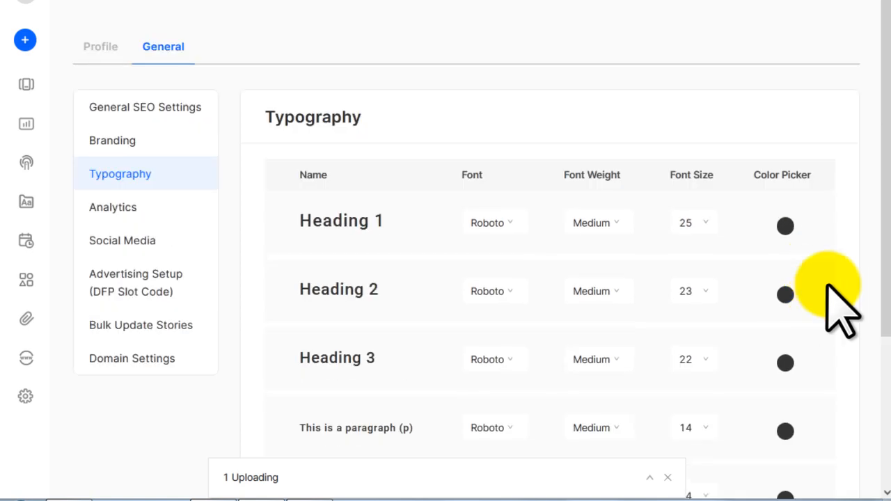
scroll(835, 320, "down", 3)
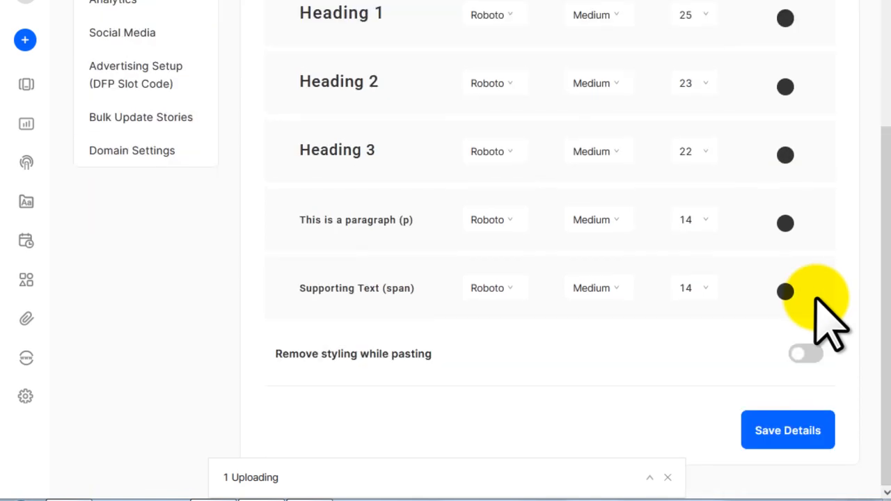
scroll(487, 334, "up", 3)
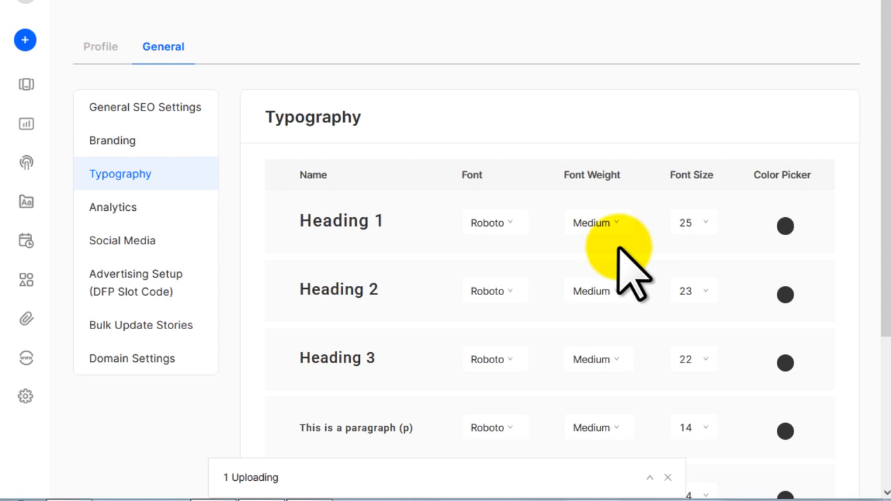
left_click(688, 223)
left_click(686, 359)
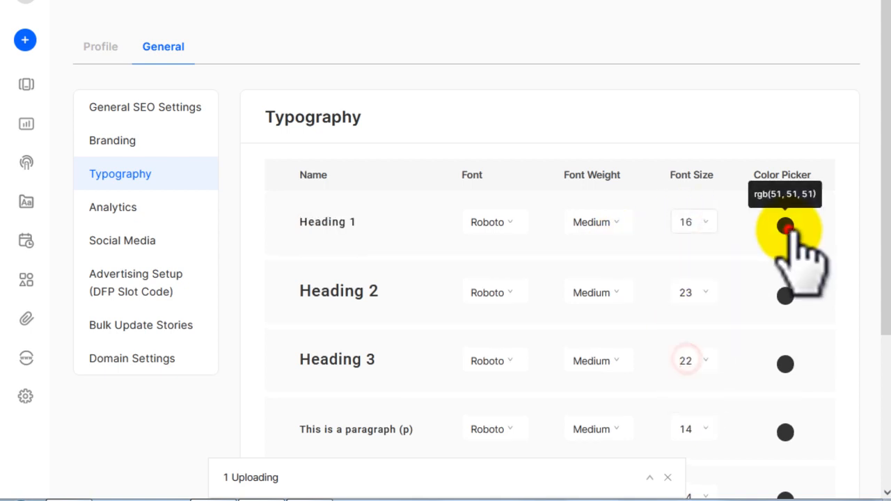
Change the Heading 1 text color to blue
left_click(785, 226)
left_click(772, 282)
left_click(701, 278)
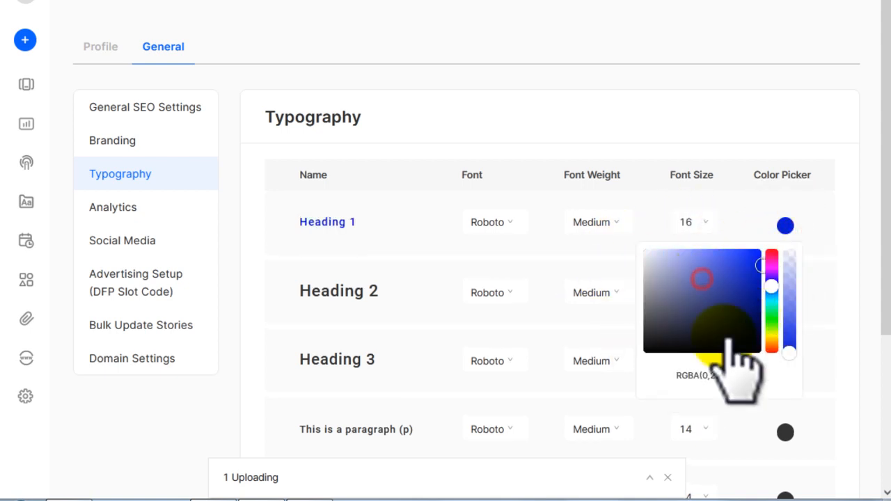
left_click(831, 269)
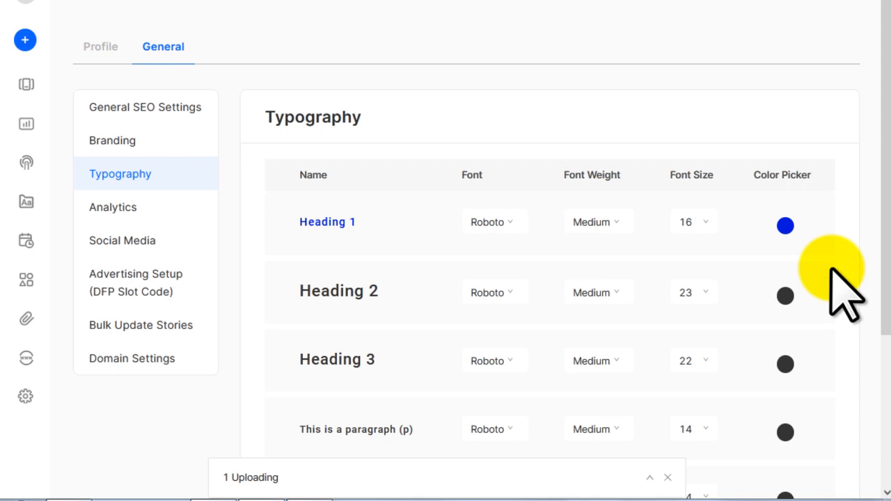
Examine the Google Analytics and Fb Pixel tracking fields in the Analytics settings, and open the Social Media settings
left_click(124, 207)
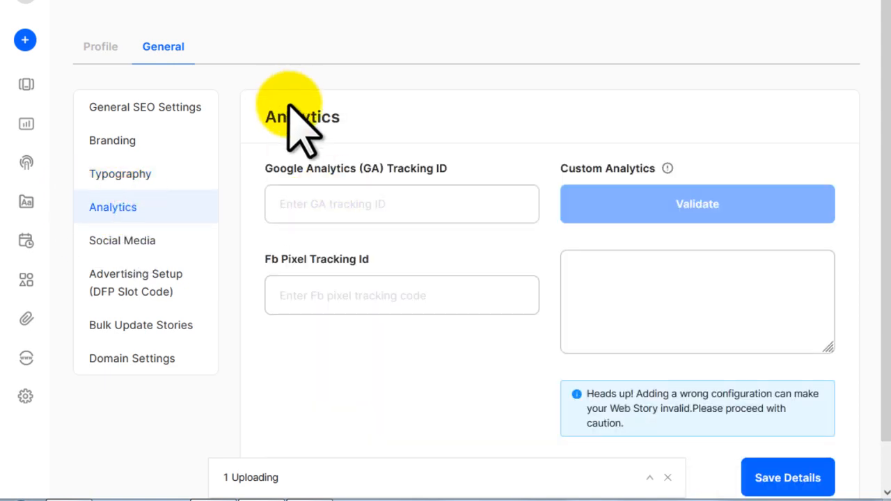
left_click(258, 169)
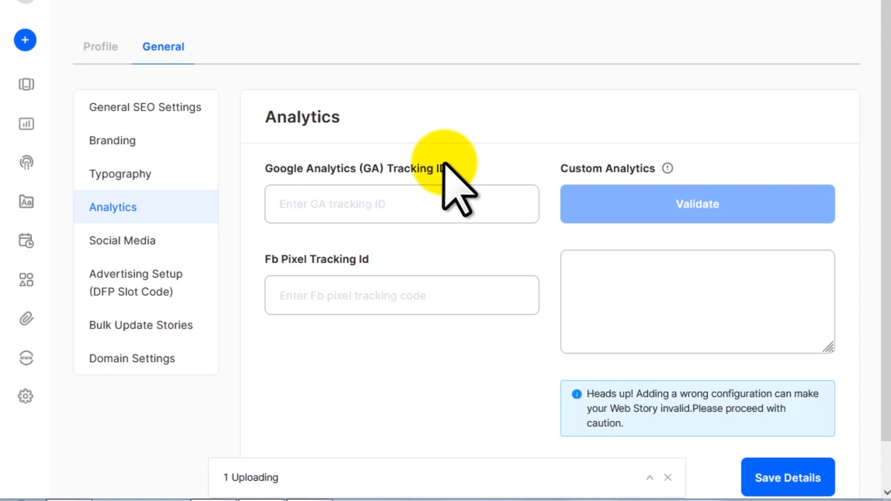
left_click(399, 203)
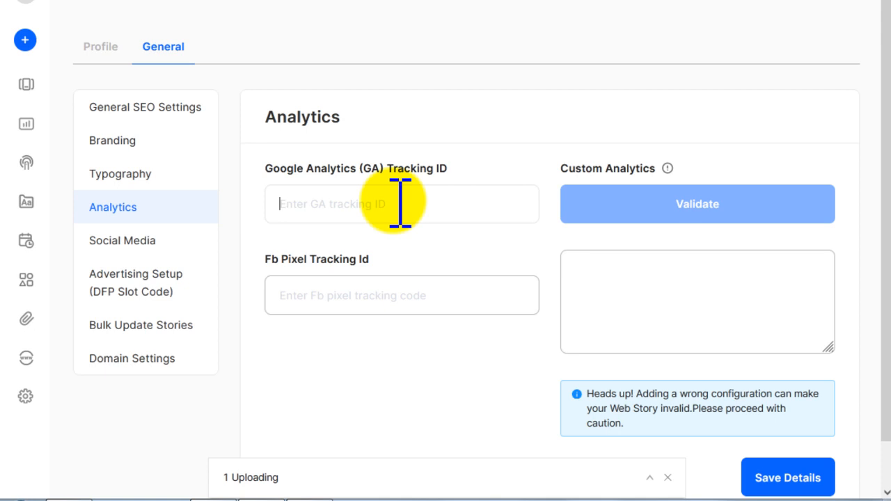
left_click(286, 259)
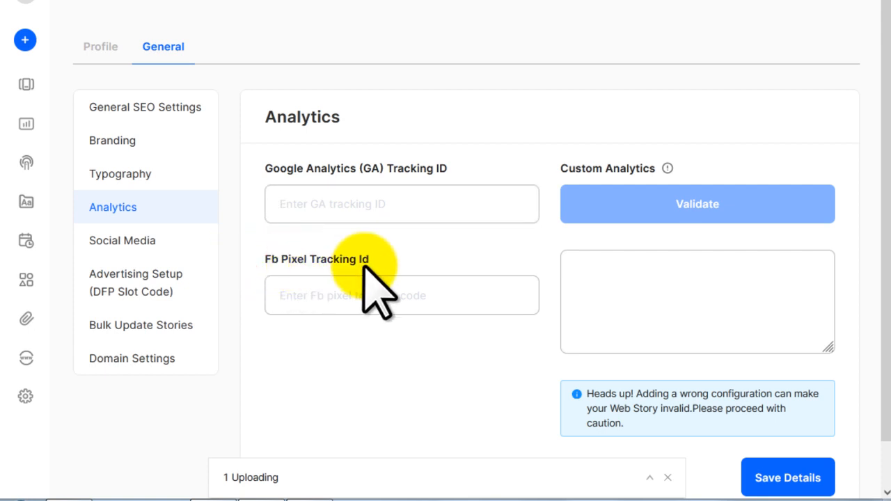
left_click(119, 239)
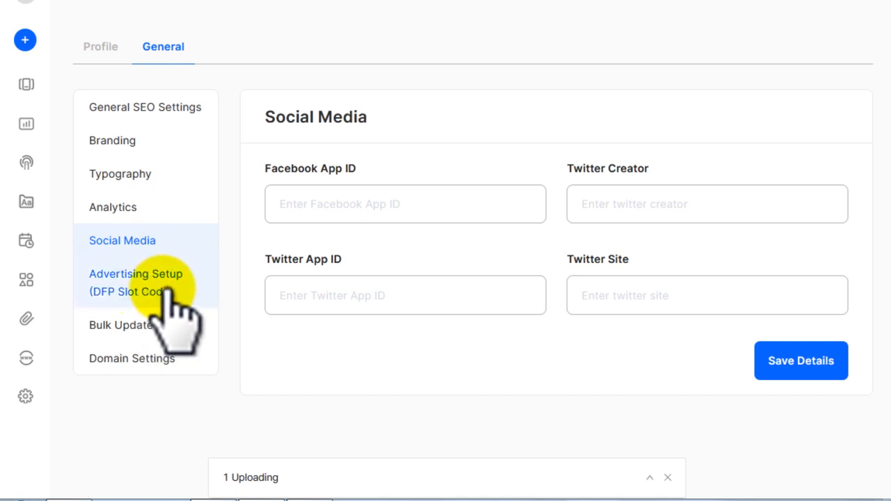
Set the monetization in Advertising Setup to Google AdSense and dismiss the upload notification
left_click(124, 282)
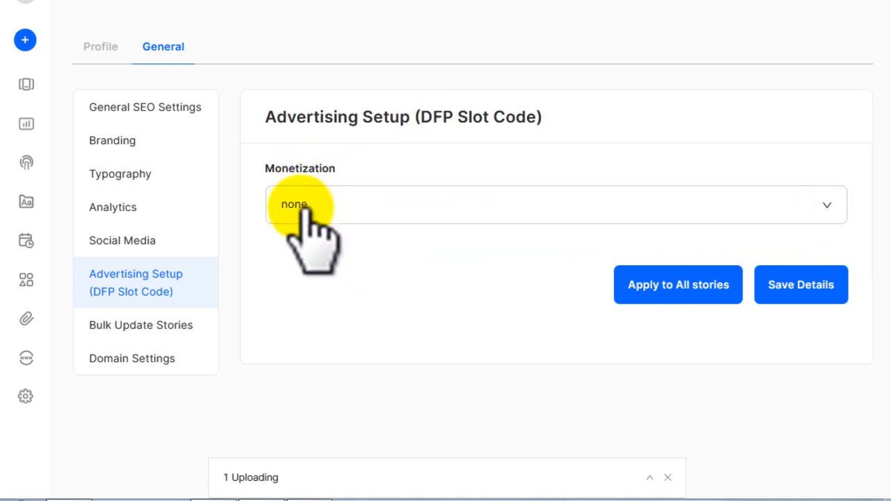
left_click(723, 206)
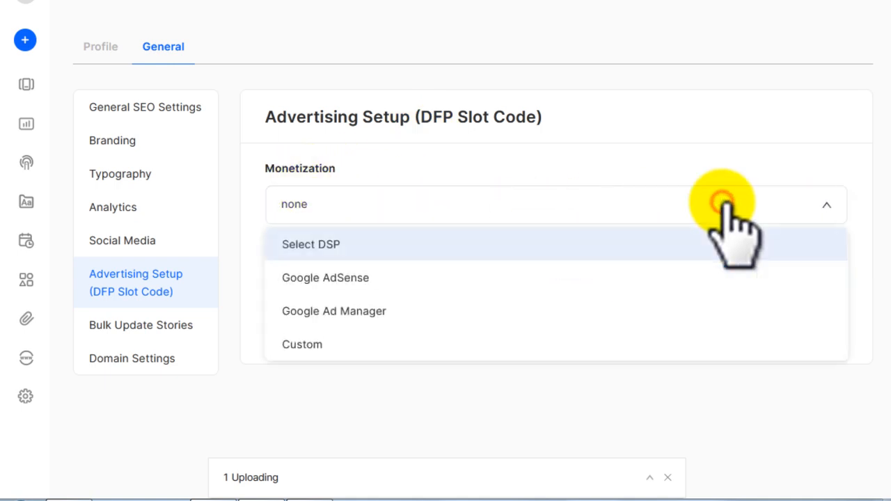
left_click(368, 286)
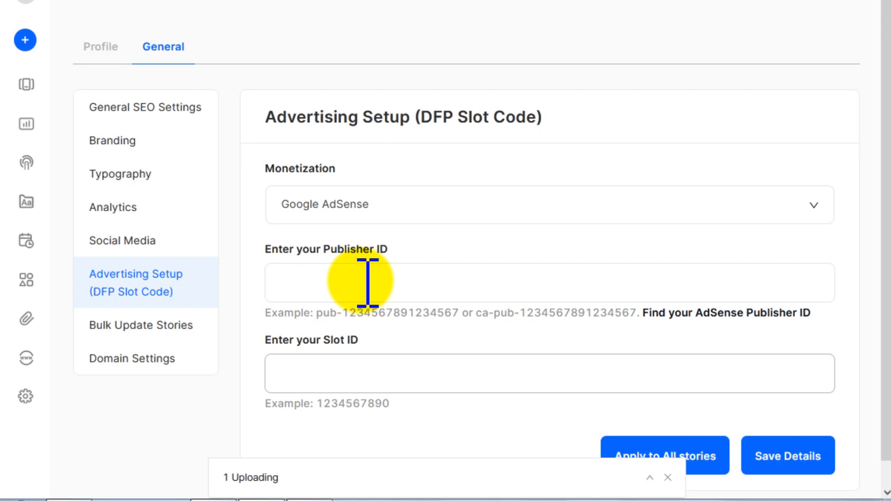
left_click(667, 478)
left_click(263, 249)
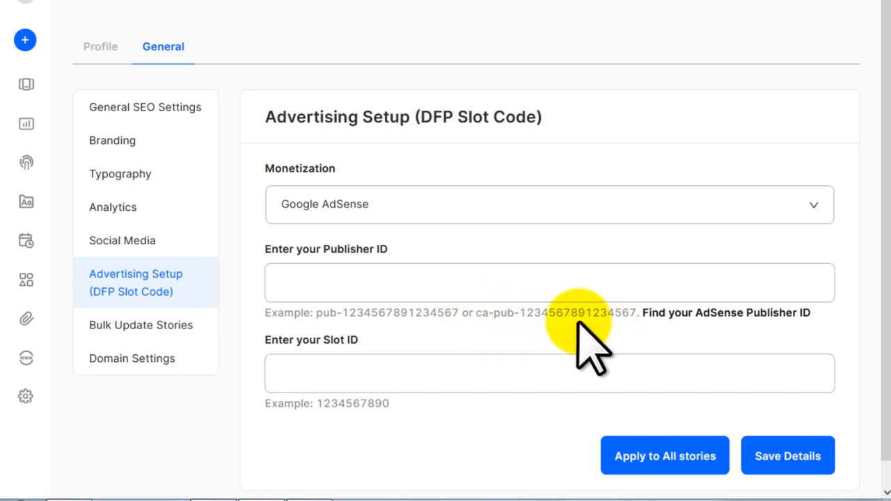
left_click(317, 401)
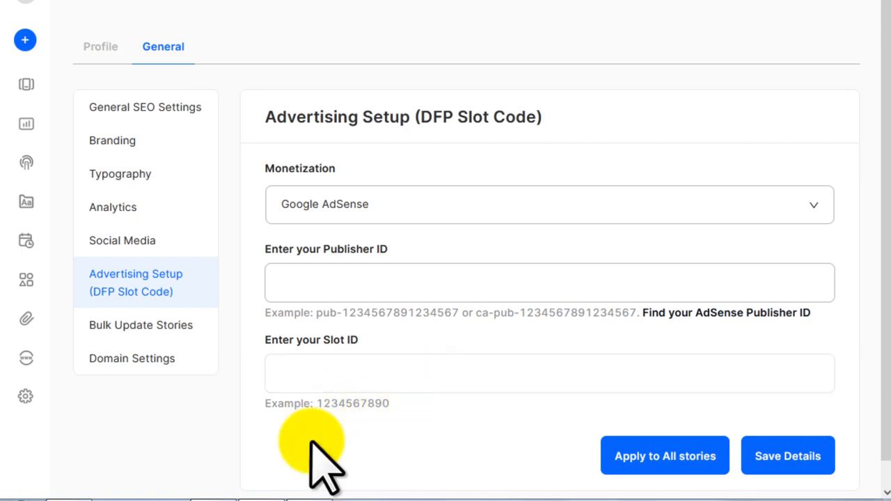
Switch to Chrome, open Google AdSense in a new tab, and show the Ads page organized by ad unit
left_click(217, 497)
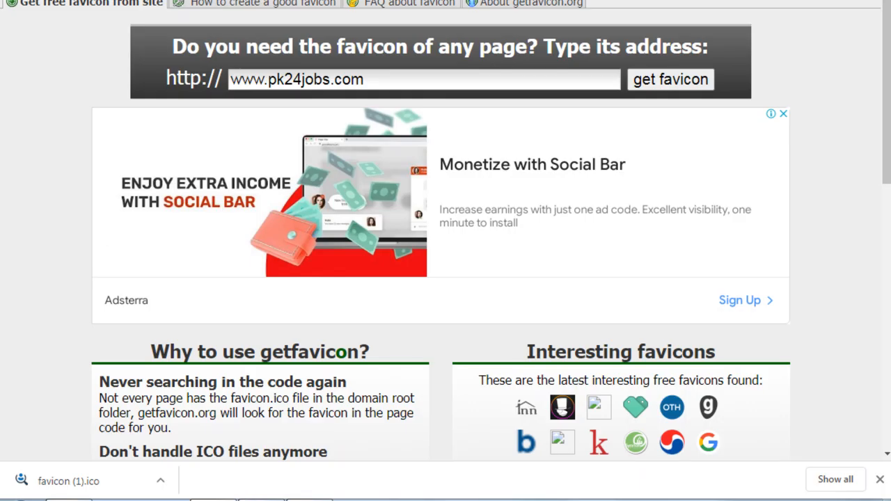
key("ctrl+t")
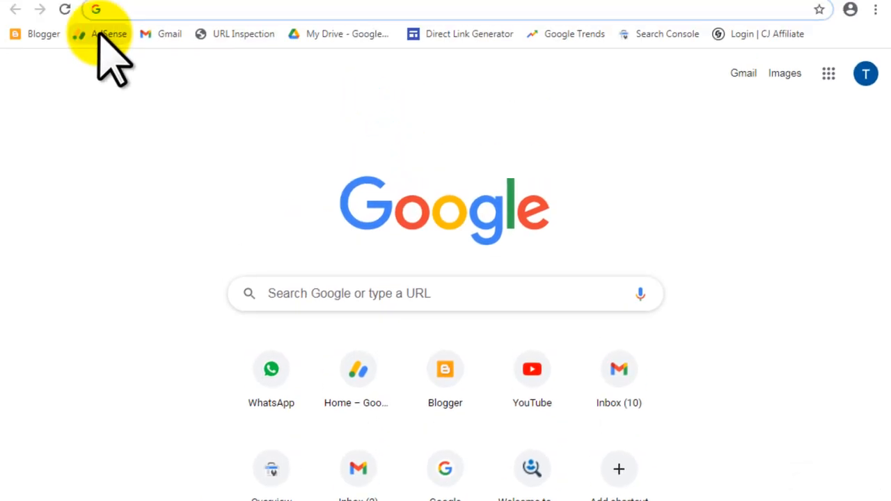
left_click(103, 34)
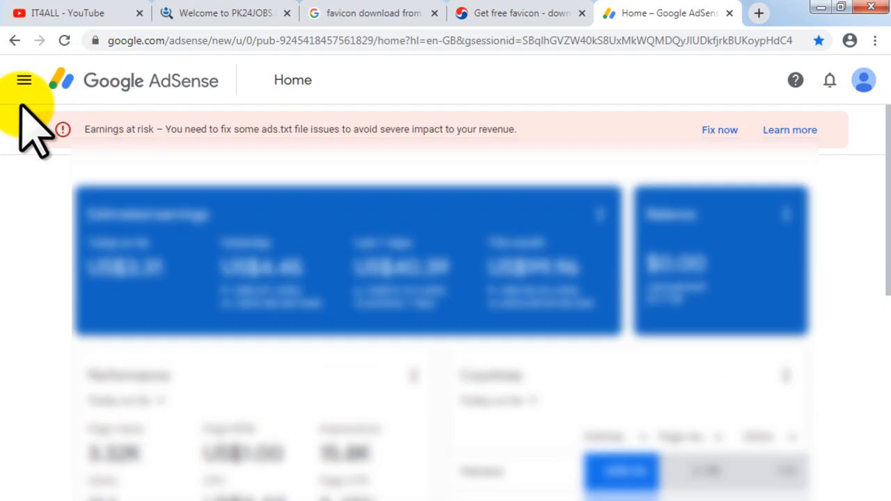
left_click(25, 80)
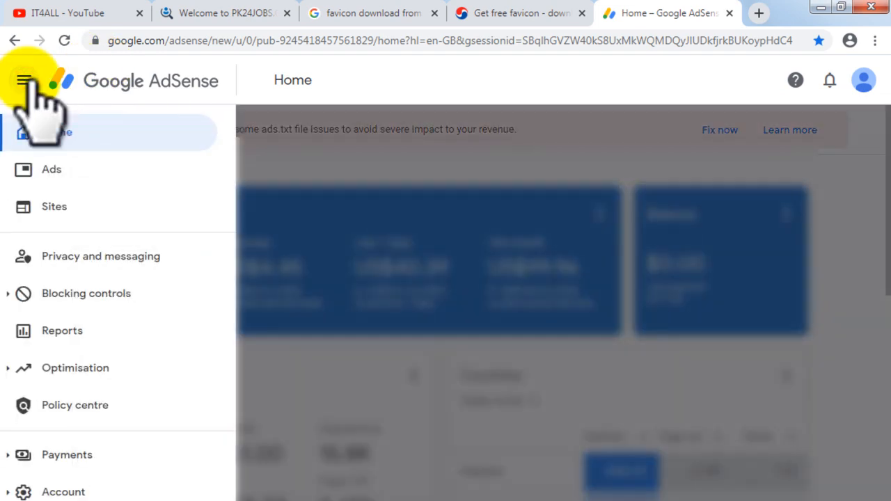
left_click(56, 174)
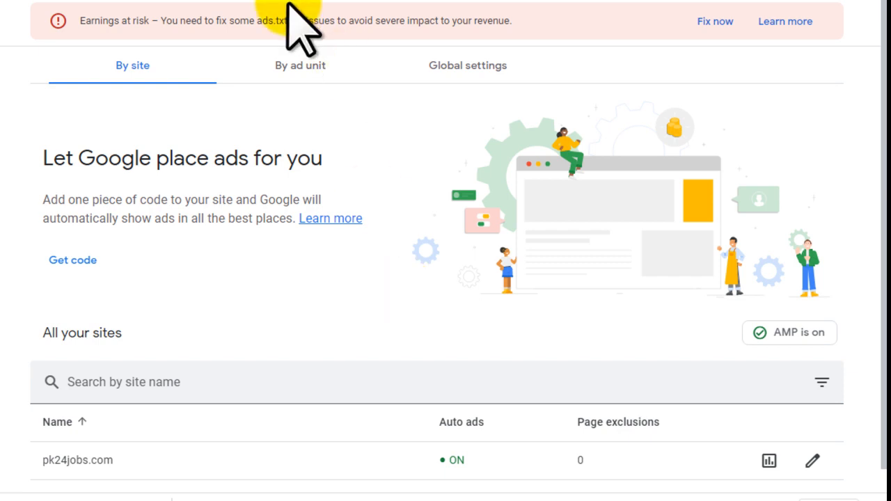
left_click(323, 70)
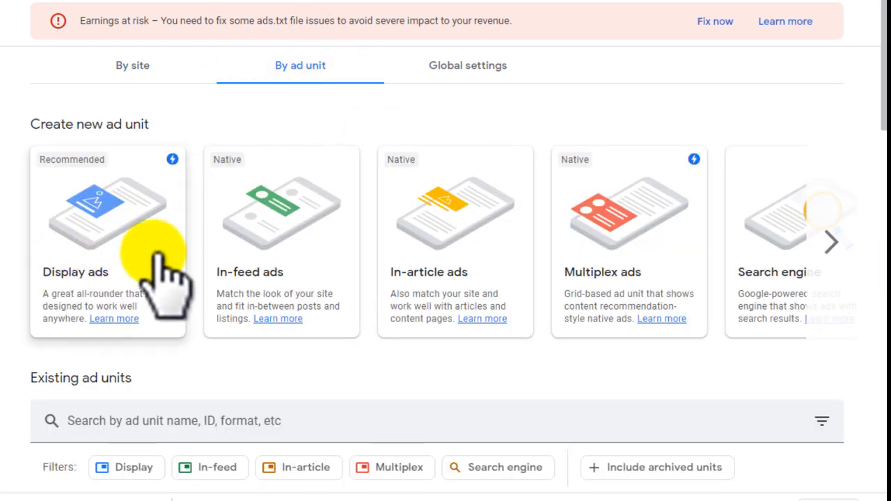
Create a responsive display ad unit named Web Story-1
left_click(112, 258)
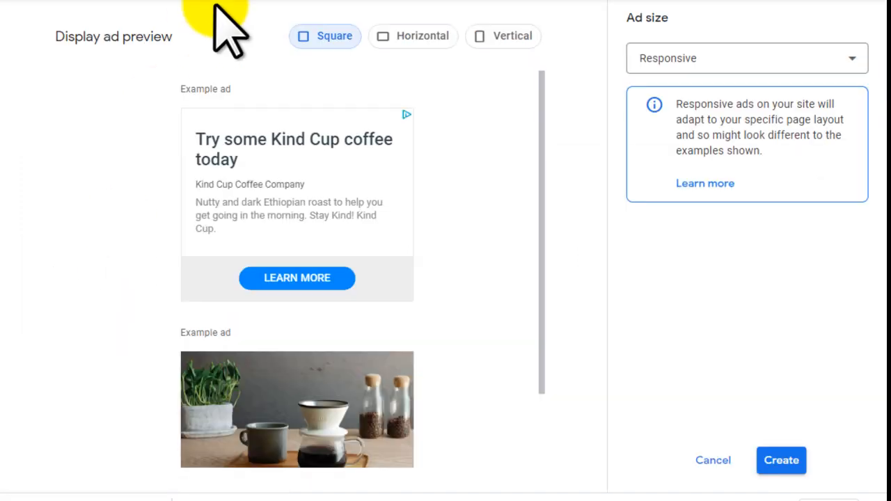
type("Web Story")
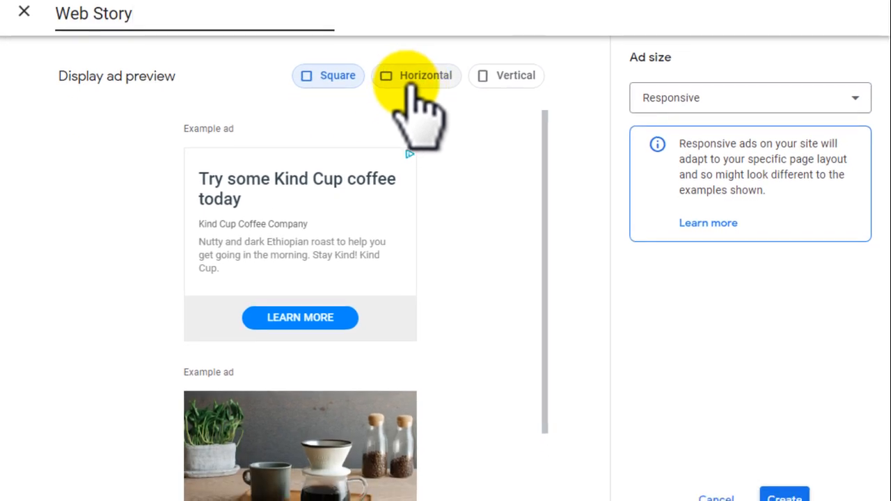
left_click(779, 496)
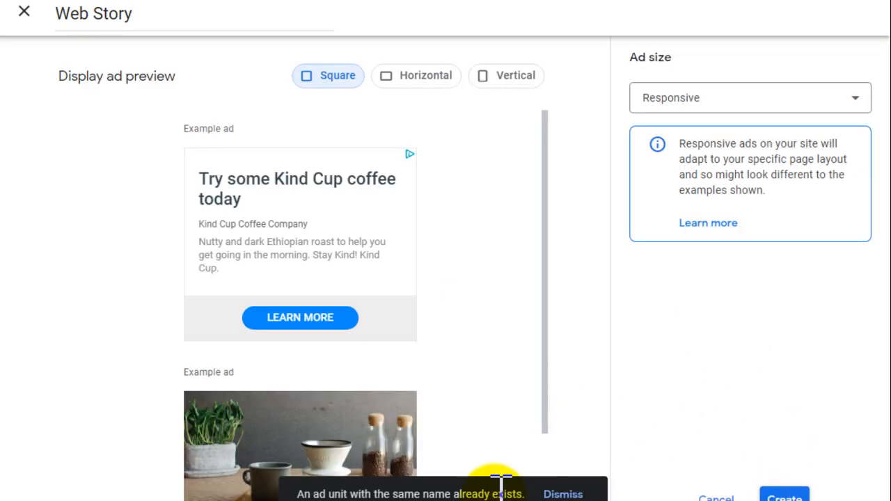
left_click(178, 21)
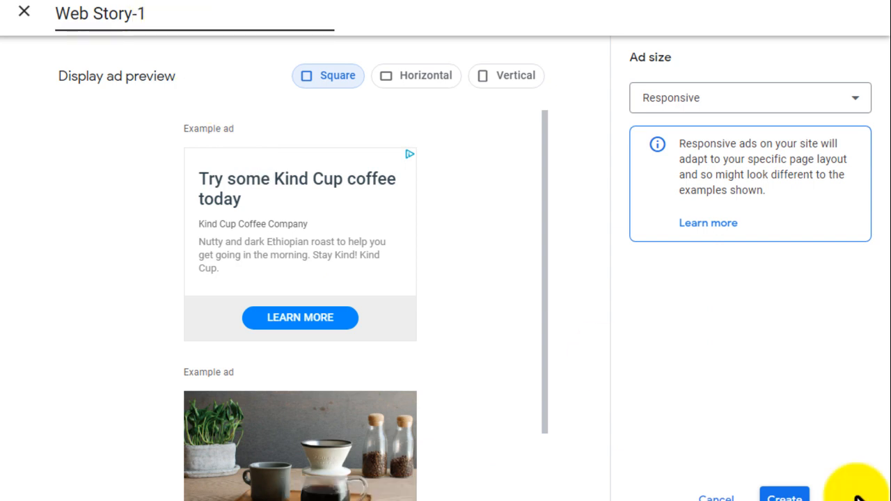
left_click(783, 495)
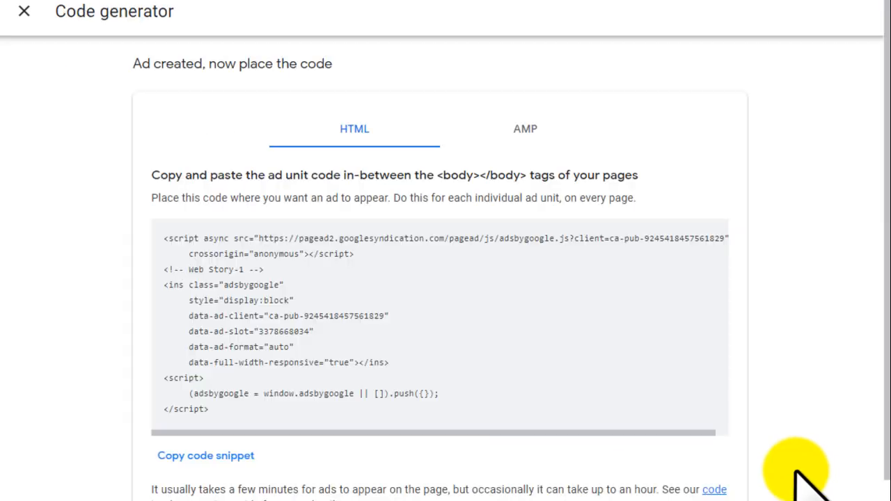
Copy the HTML ad unit code snippet and paste it into a maximized blank Notepad document
left_click(180, 241)
left_click_drag(159, 238, 477, 376)
left_click(477, 376)
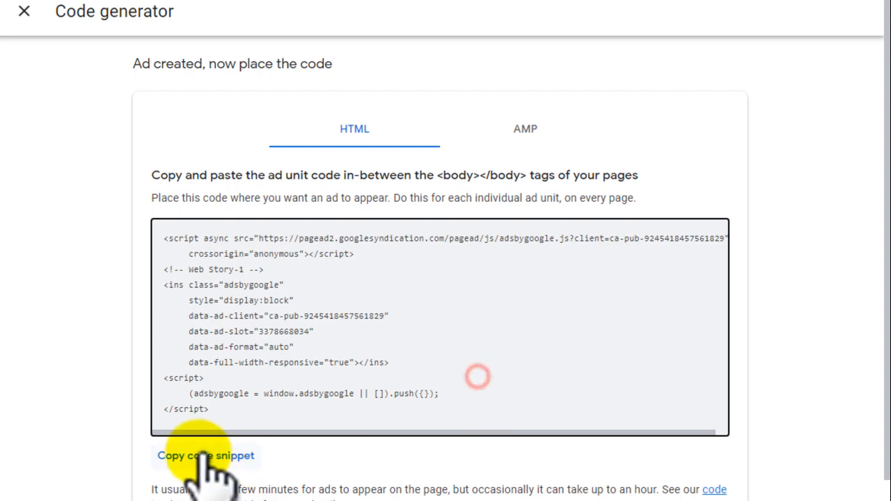
left_click(207, 457)
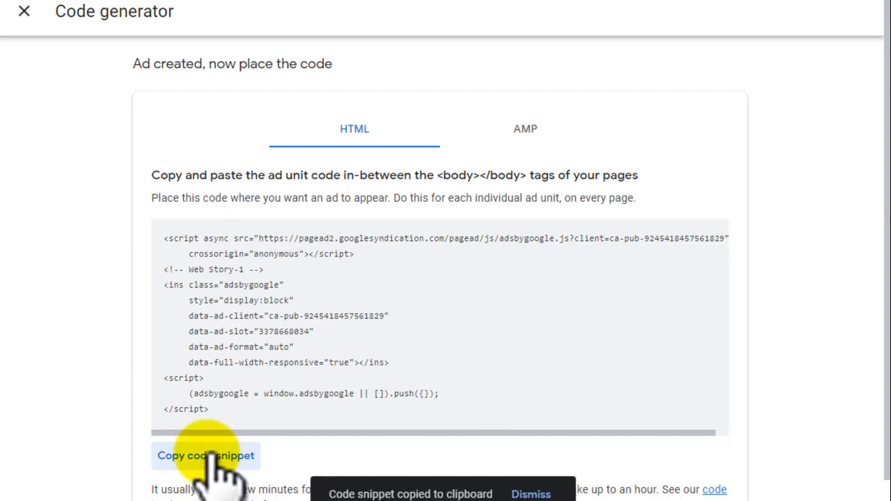
left_click(14, 495)
left_click(44, 255)
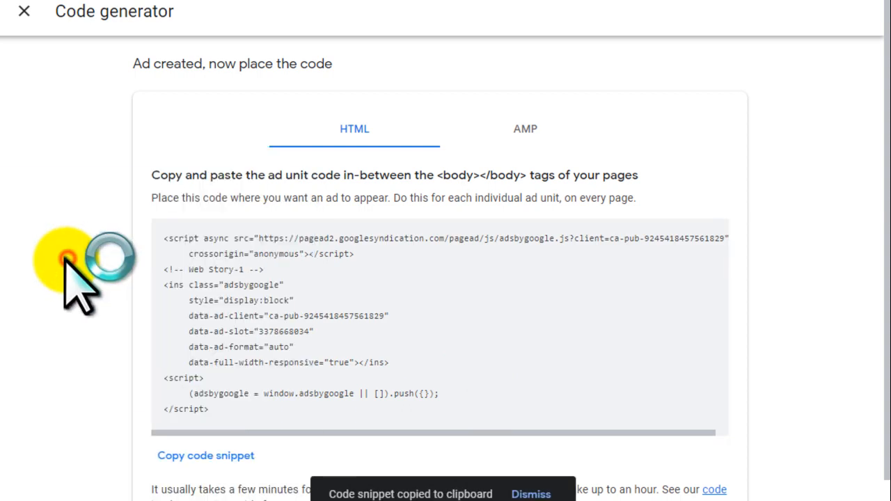
key("ctrl+v")
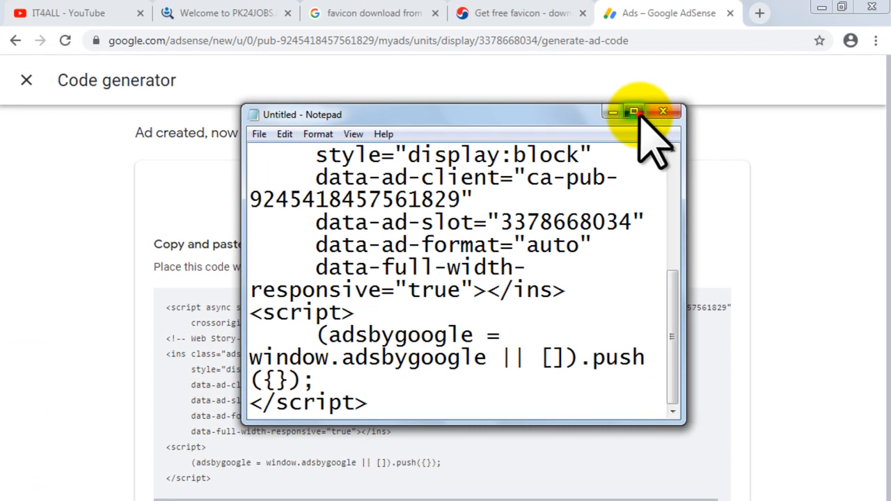
left_click(631, 43)
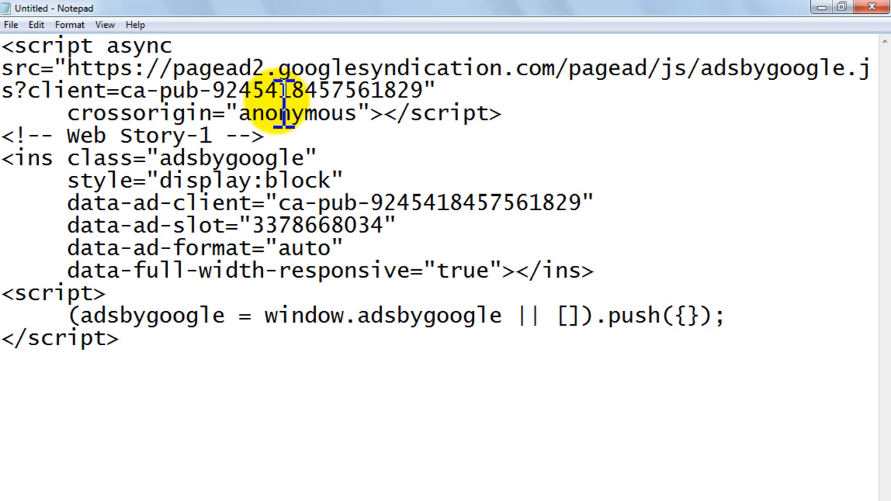
Copy the AdSense publisher ID, starting at "pub-", from the Notepad snippet into the Publisher ID field in MakeStories
left_click_drag(160, 91, 425, 90)
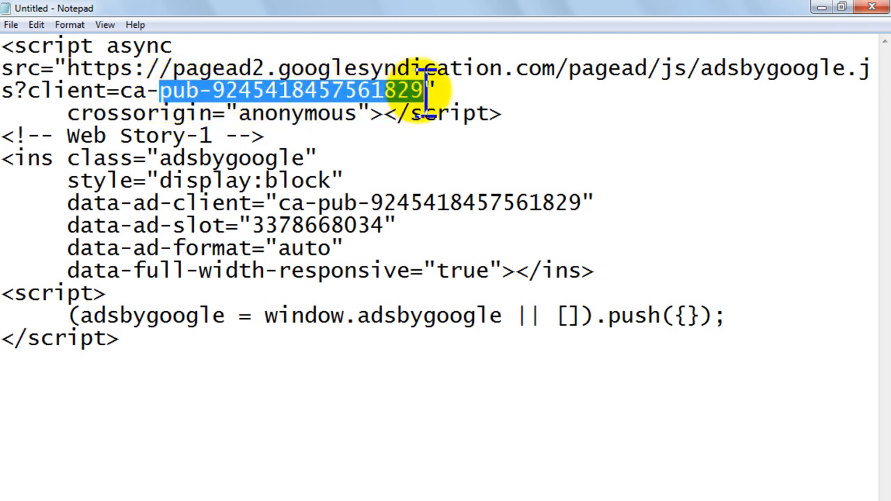
right_click(338, 88)
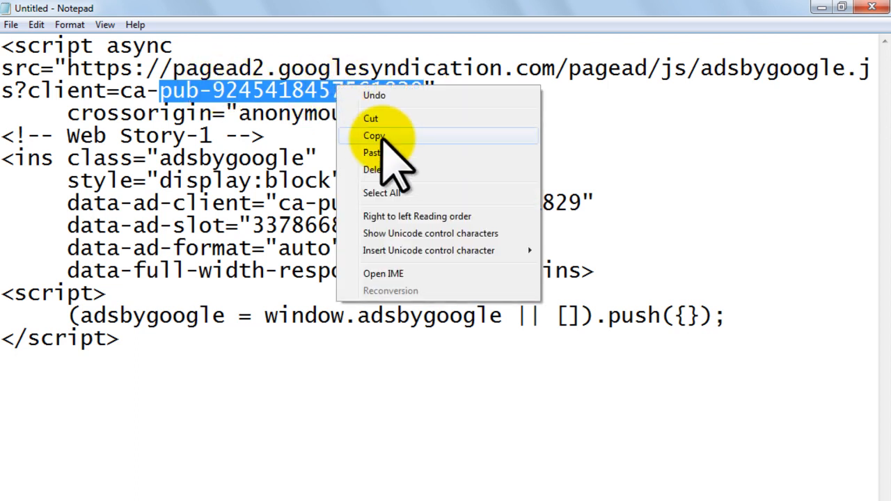
left_click(382, 137)
key("alt+Tab")
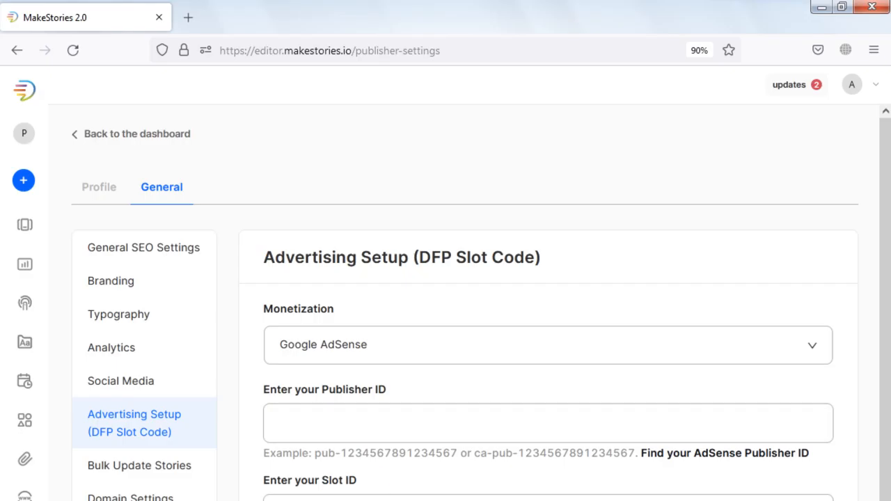
key("ctrl+v")
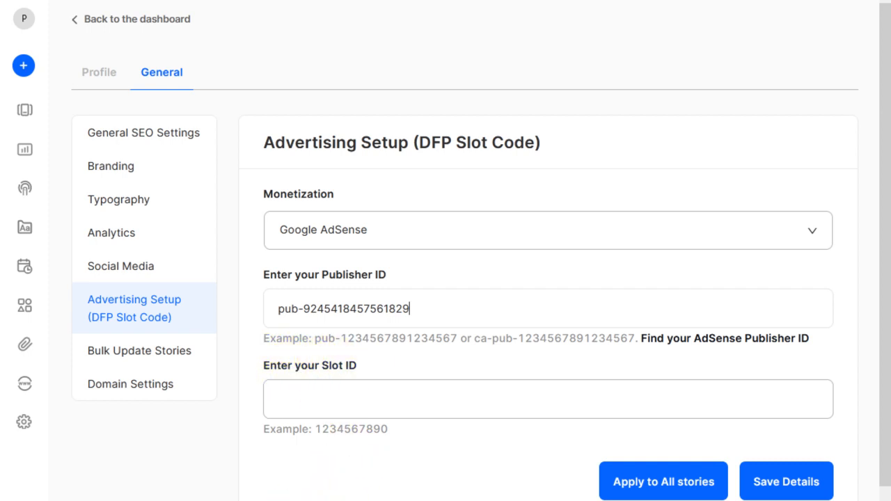
Switch back to Notepad and copy the data-ad-slot number from the ad code
left_click(212, 498)
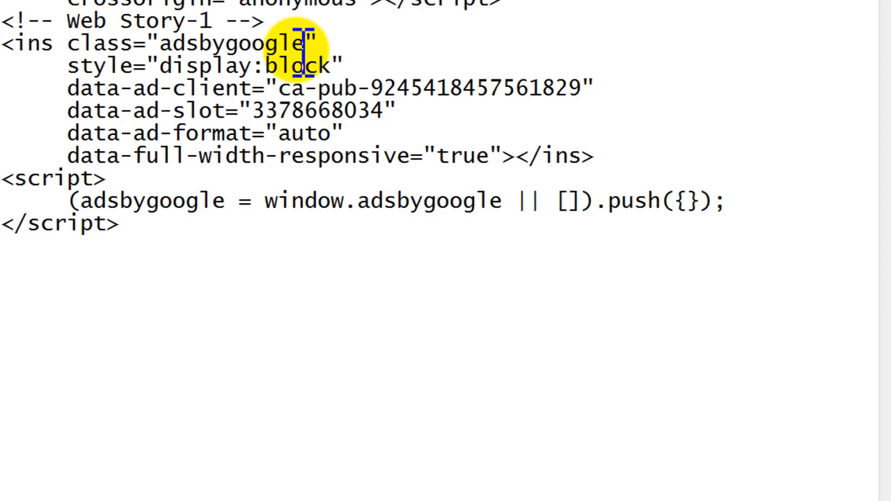
left_click(173, 111)
left_click_drag(173, 111, 237, 111)
left_click(240, 112)
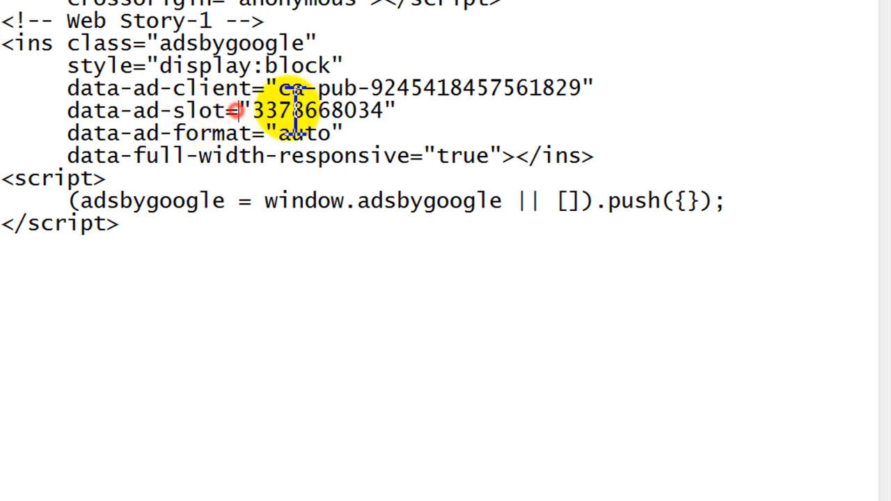
left_click_drag(250, 111, 385, 112)
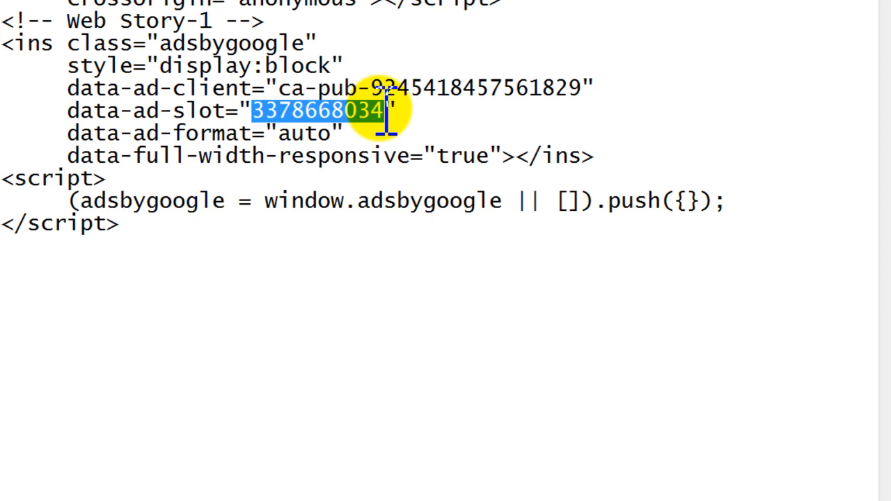
right_click(385, 111)
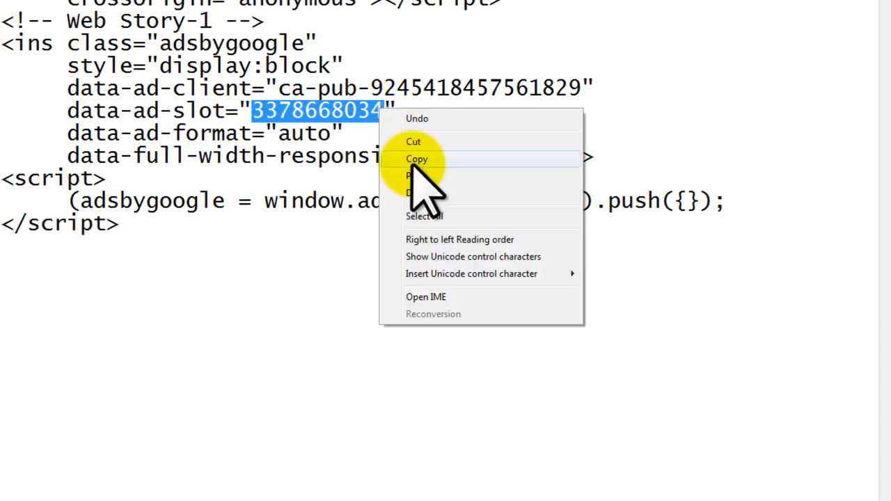
left_click(418, 164)
Paste the slot number as the Slot ID in the MakeStories Advertising Setup, save the details, and apply them to all stories
key("alt+Tab")
left_click(330, 391)
key("ctrl+v")
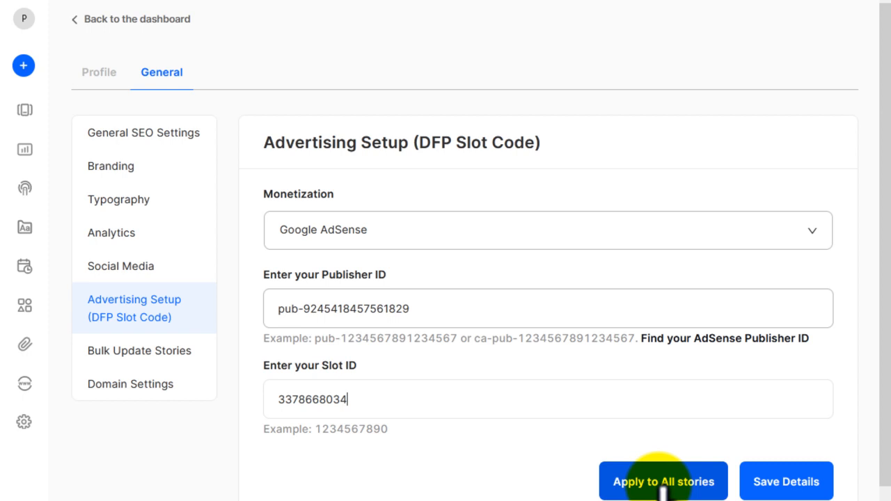
left_click(782, 482)
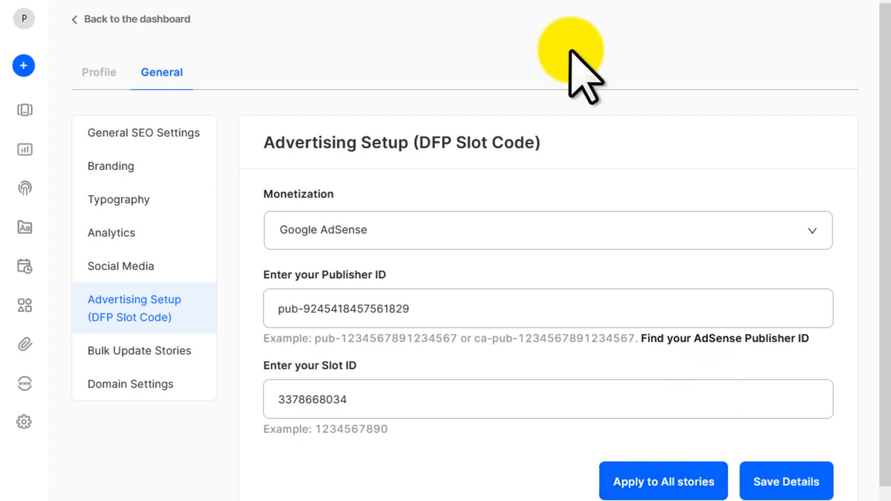
left_click(685, 484)
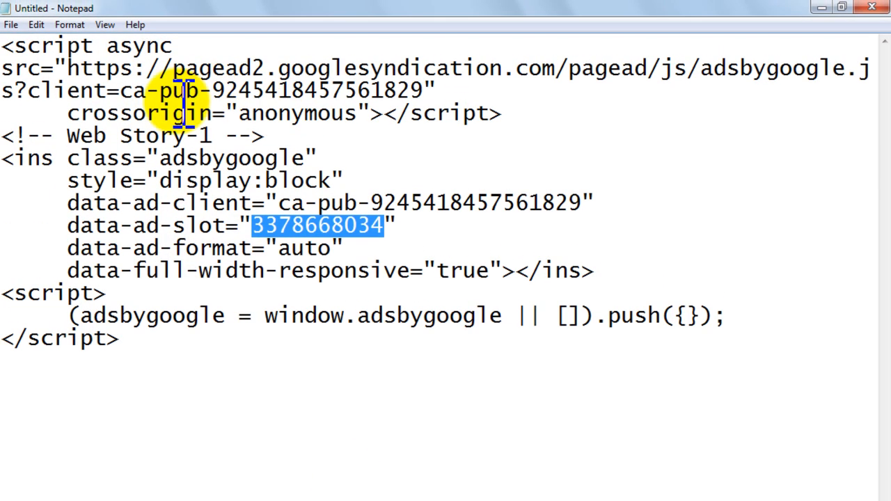
Review the publisher ID and the data-ad-slot number in the Notepad ad code
left_click_drag(122, 90, 426, 97)
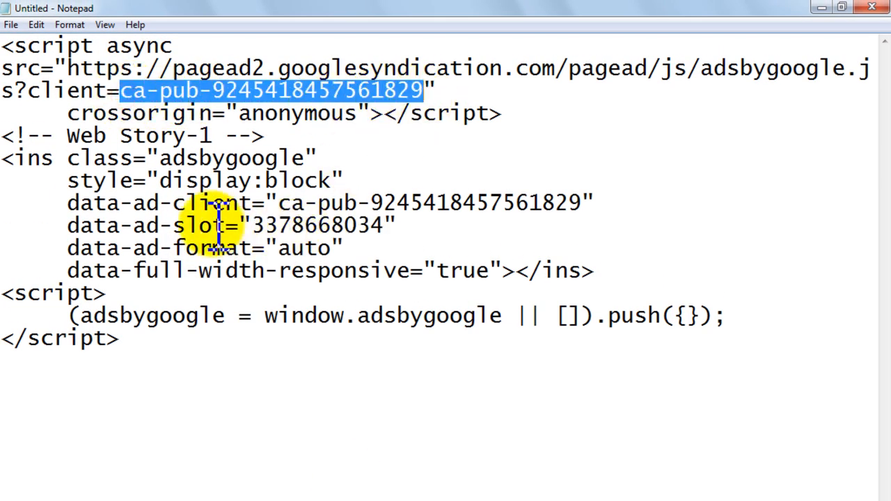
left_click_drag(172, 224, 385, 225)
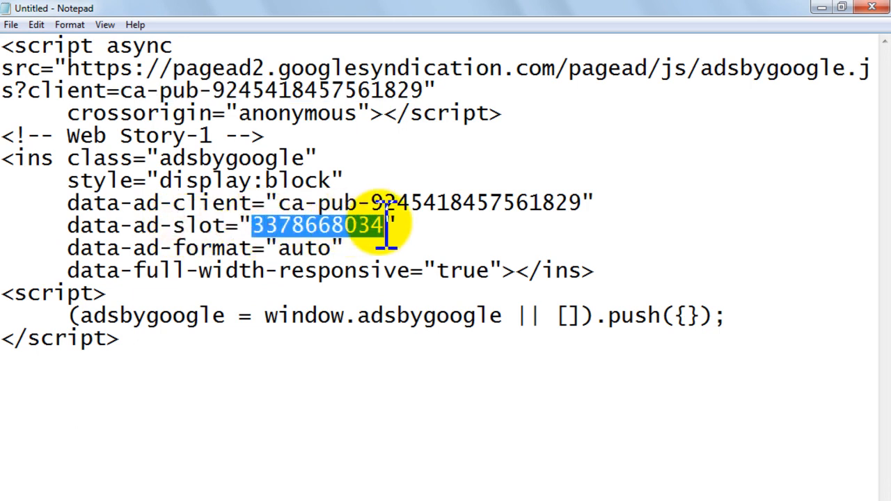
key("ctrl+c")
Switch to MakeStories and start a bulk update of the published stories on web-stories.templates4blogger.com
key("alt+Tab")
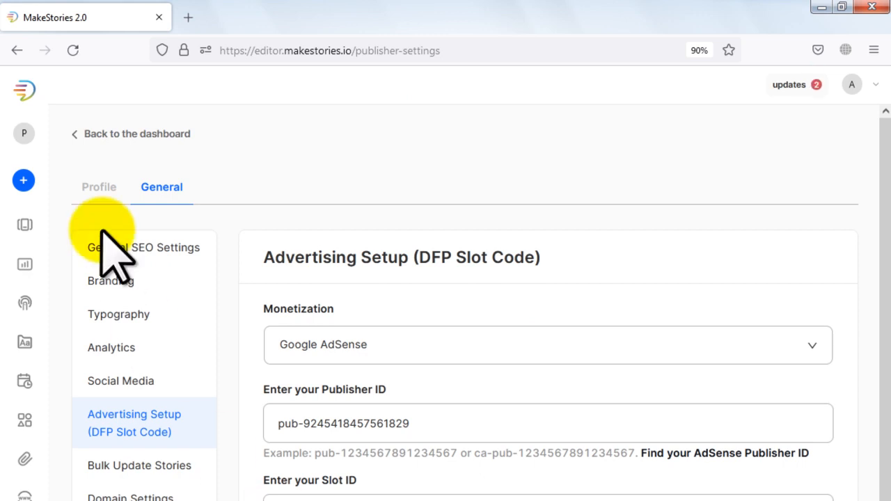
left_click(179, 476)
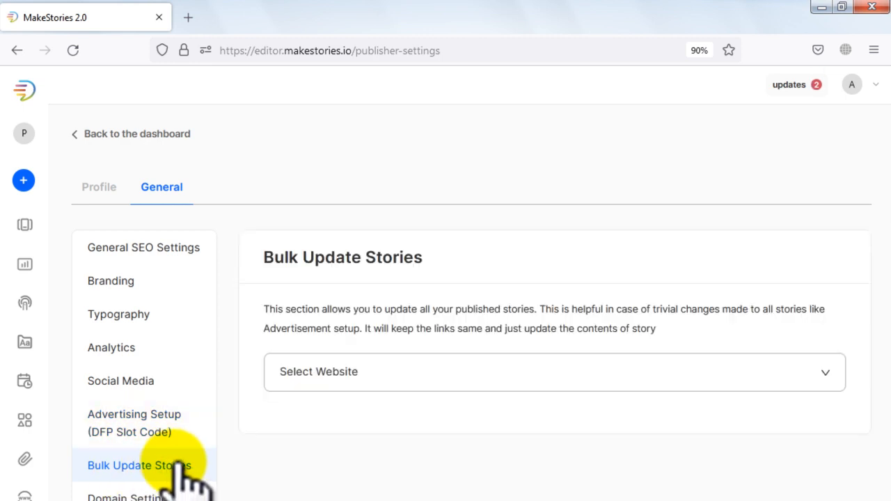
left_click(261, 257)
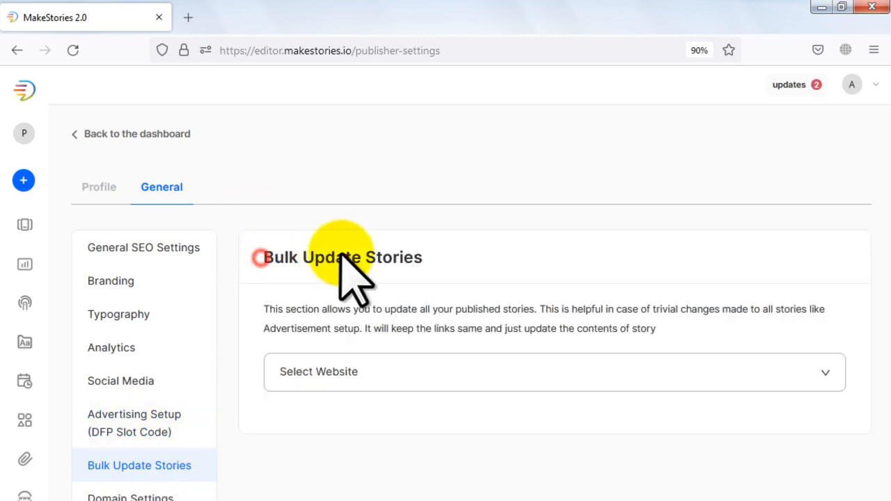
left_click(828, 376)
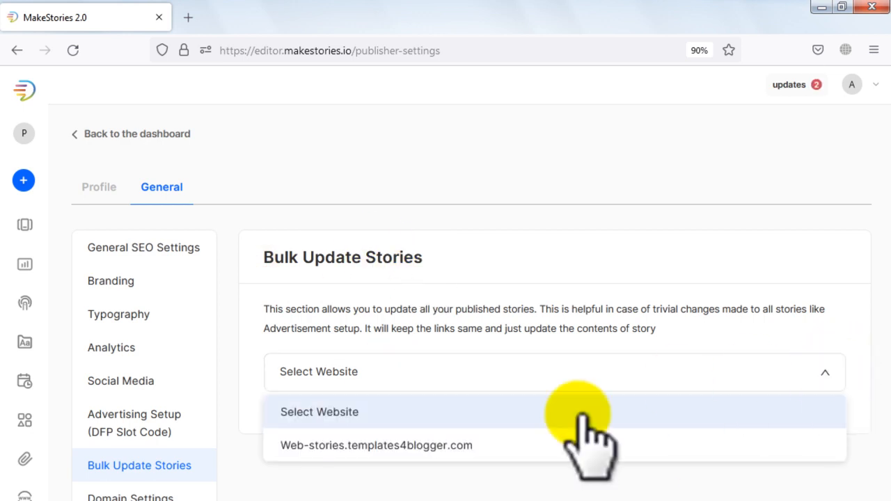
left_click(358, 447)
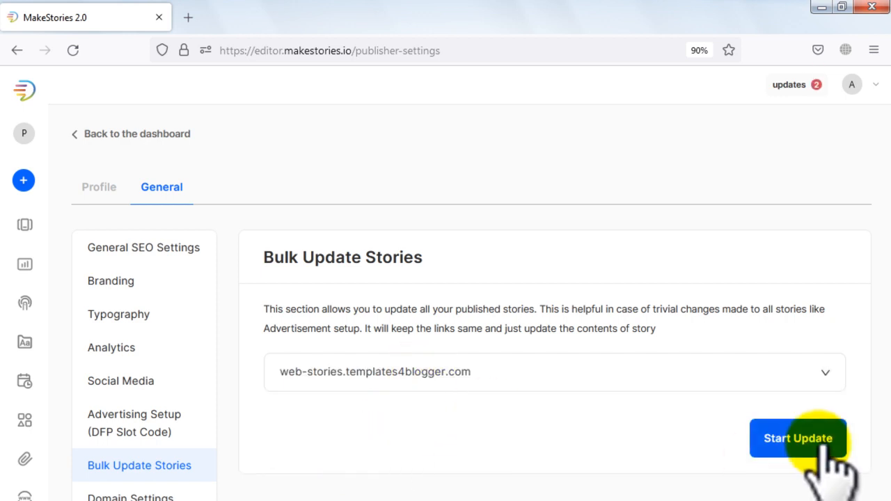
left_click(820, 440)
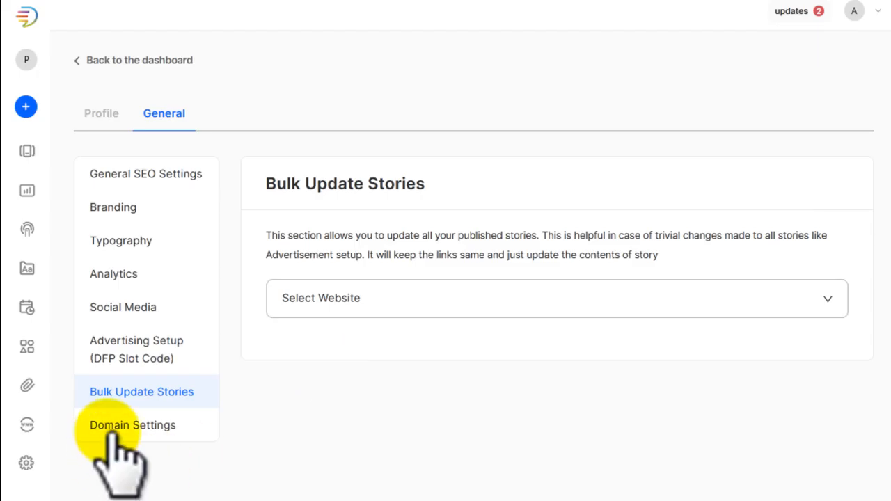
Open the Domain Settings and select web-stories.templates4blogger.com as the domain
left_click(151, 427)
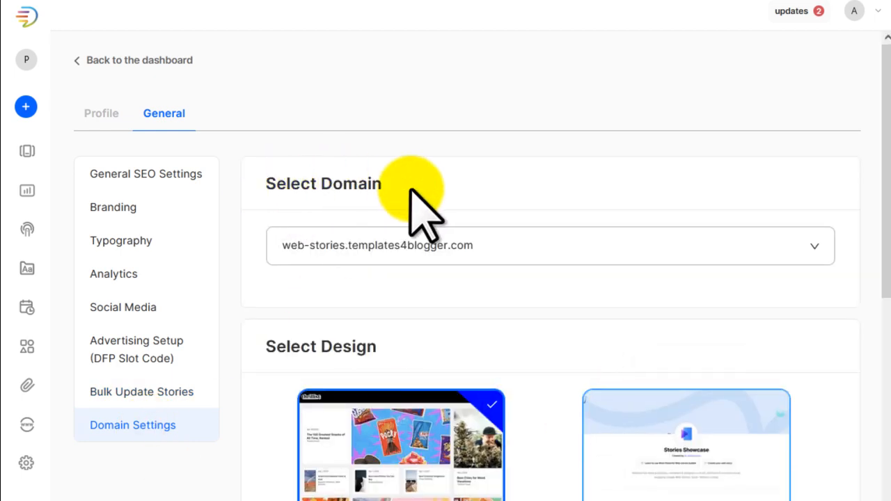
left_click(589, 245)
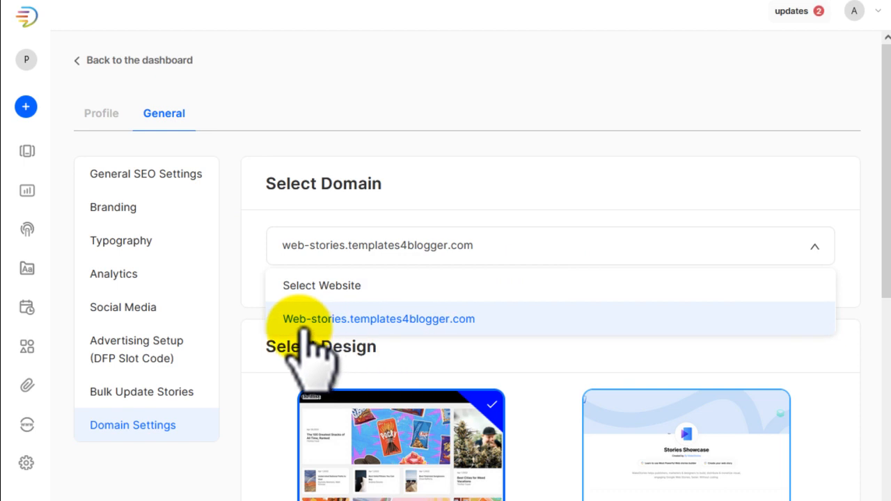
left_click(372, 324)
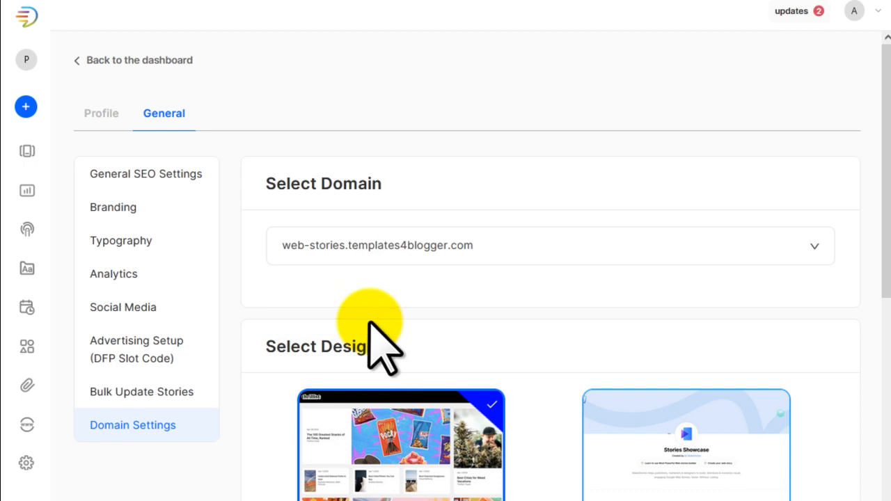
left_click(256, 344)
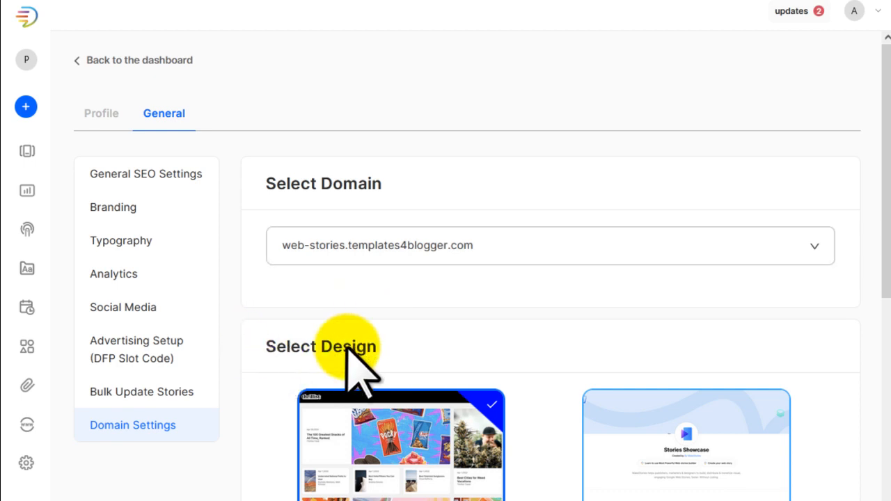
Try the second design, Stories Showcase, for the domain's stories page
scroll(678, 462, "down", 3)
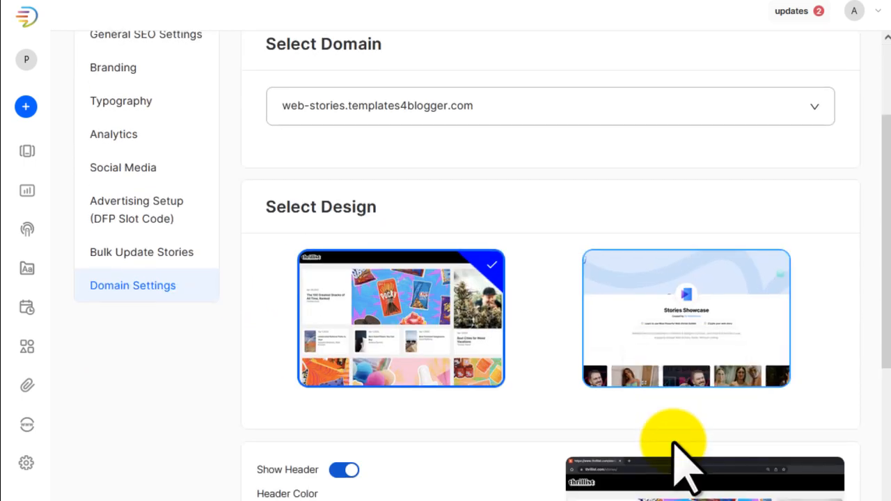
scroll(678, 463, "down", 3)
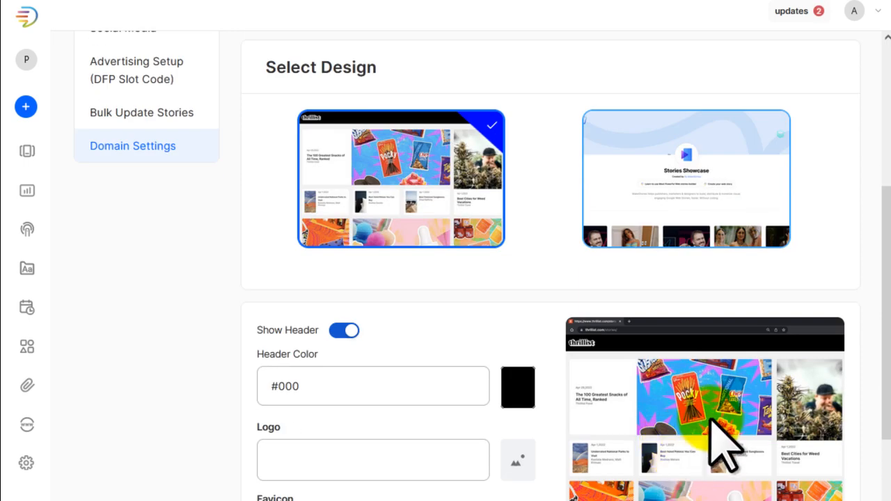
left_click(696, 182)
scroll(698, 182, "down", 2)
scroll(497, 238, "up", 4)
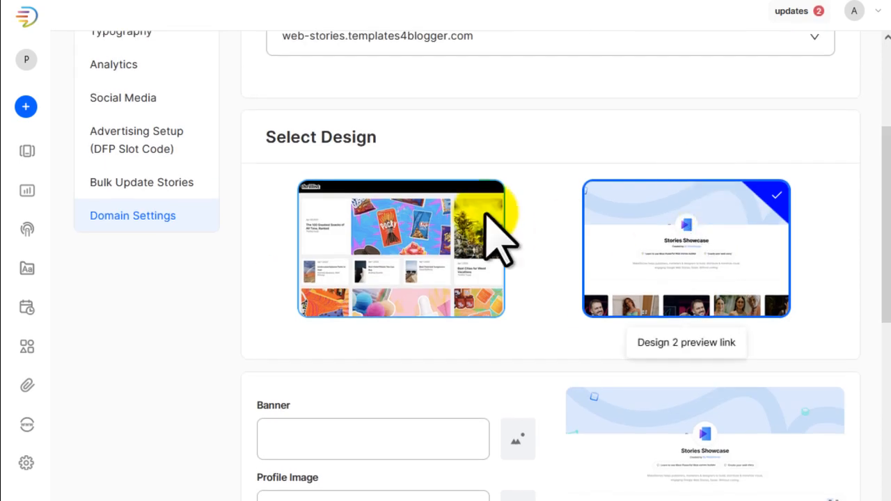
Choose the first design, with the thrillist grid layout, for the domain's stories page and save the details
left_click(425, 217)
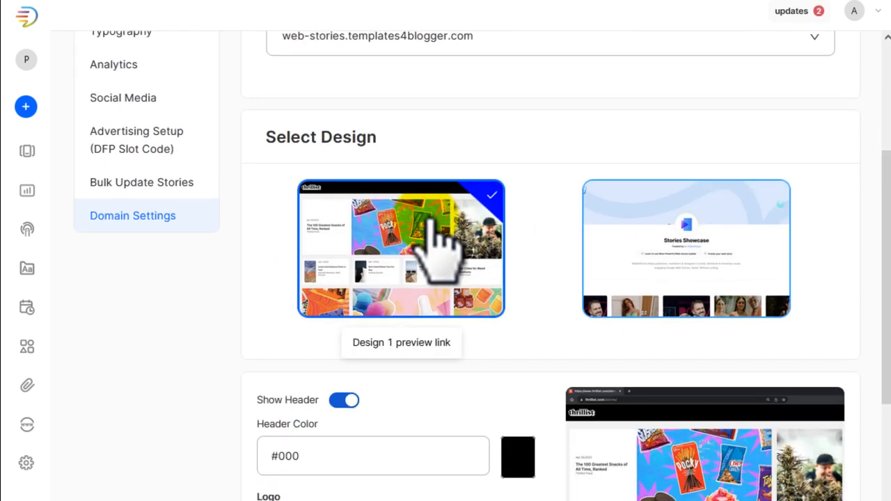
scroll(426, 219, "down", 5)
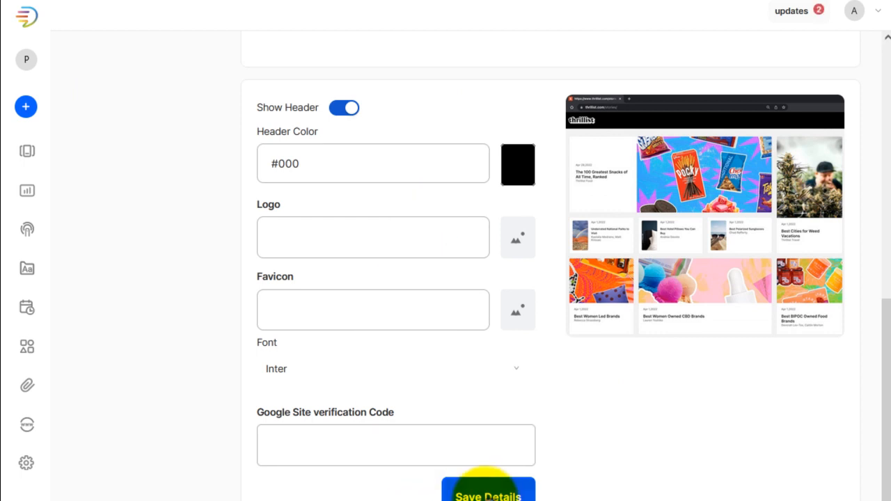
left_click(487, 496)
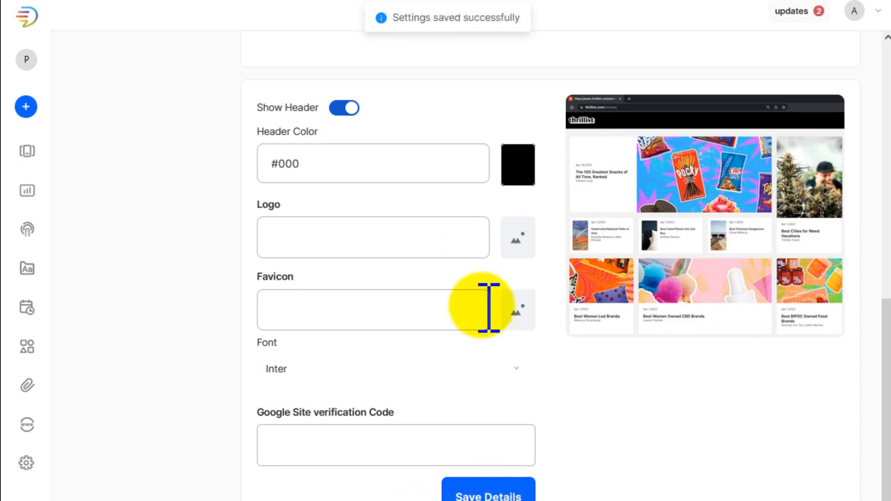
scroll(489, 307, "up", 5)
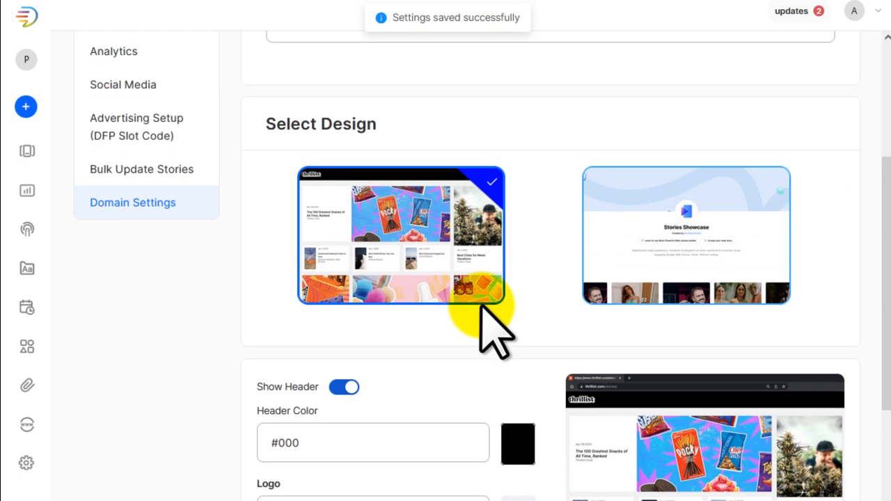
scroll(495, 334, "down", 3)
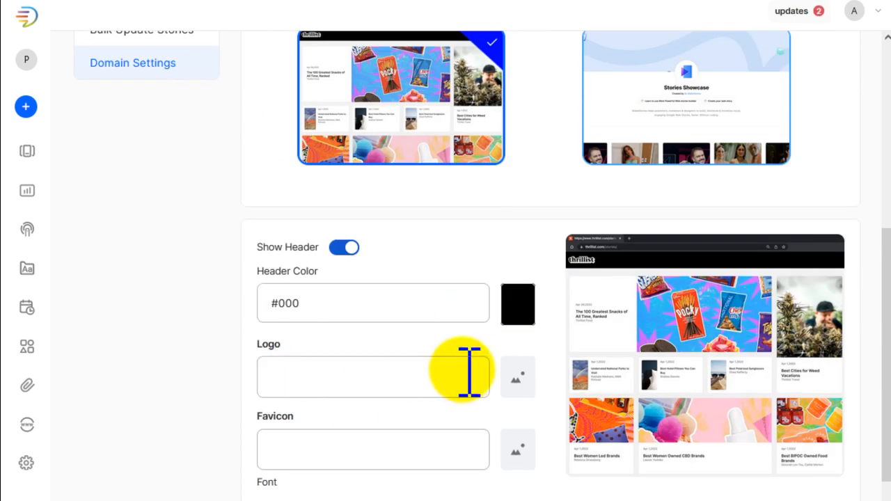
scroll(432, 426, "down", 3)
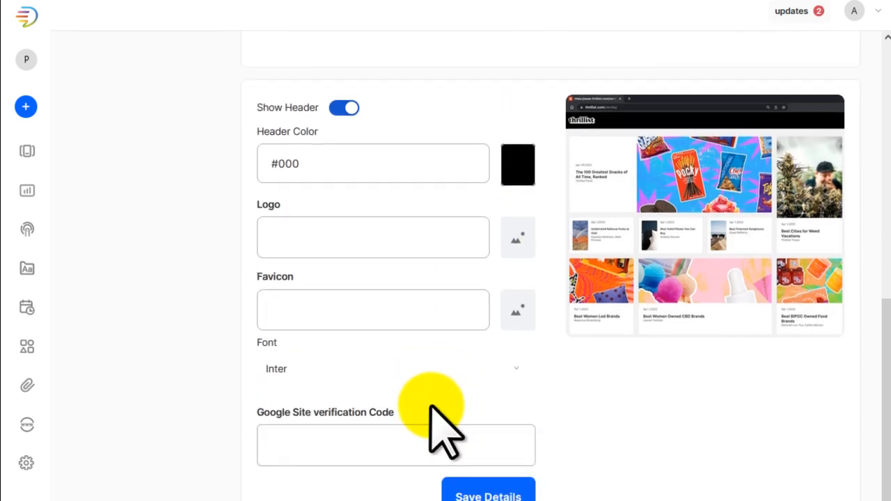
scroll(435, 418, "up", 10)
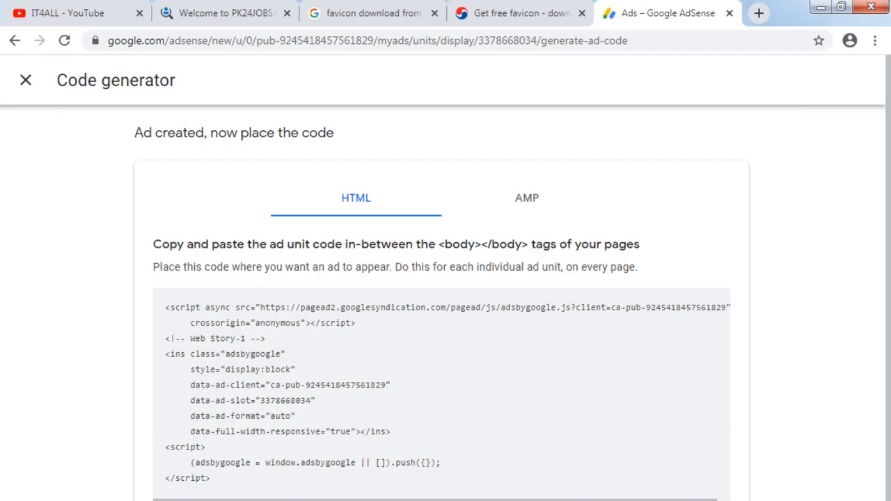
Switch to the IT4ALL YouTube channel in the browser and open its playlists
left_click(59, 12)
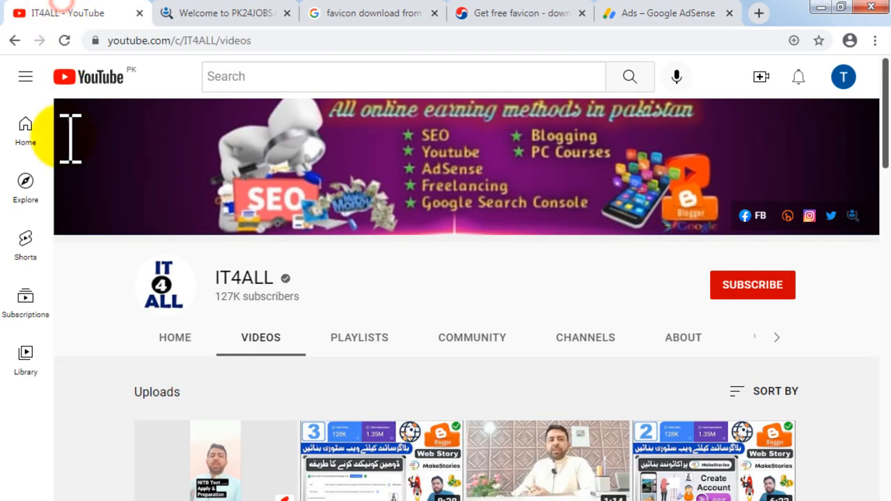
left_click(381, 341)
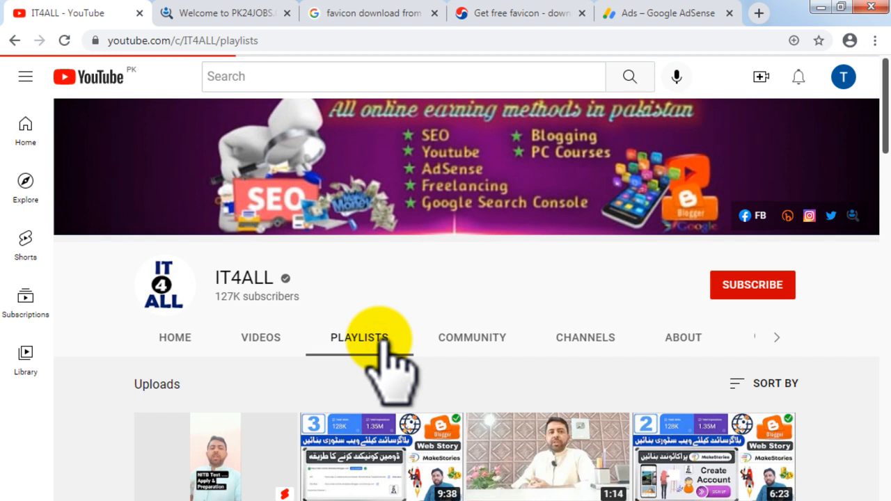